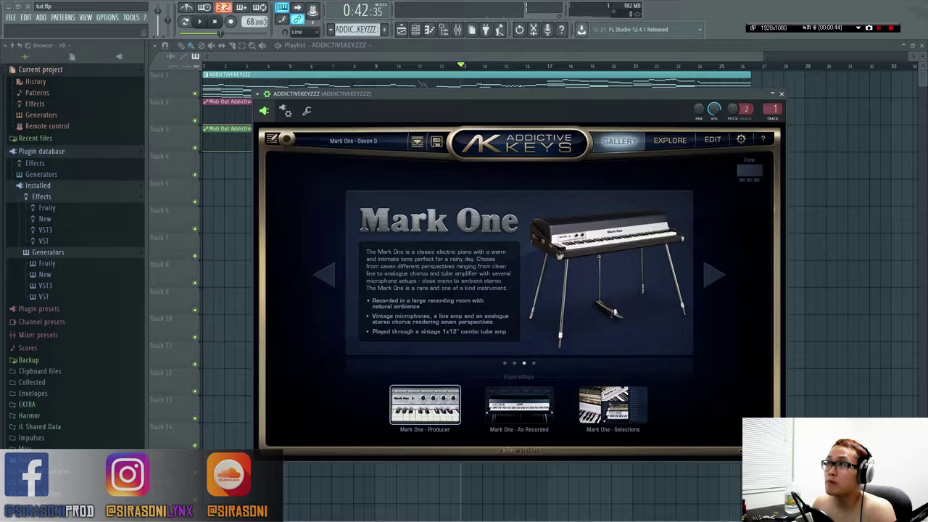
- Start song playback while the Addictive Keys gallery shows Mark One
key("space")
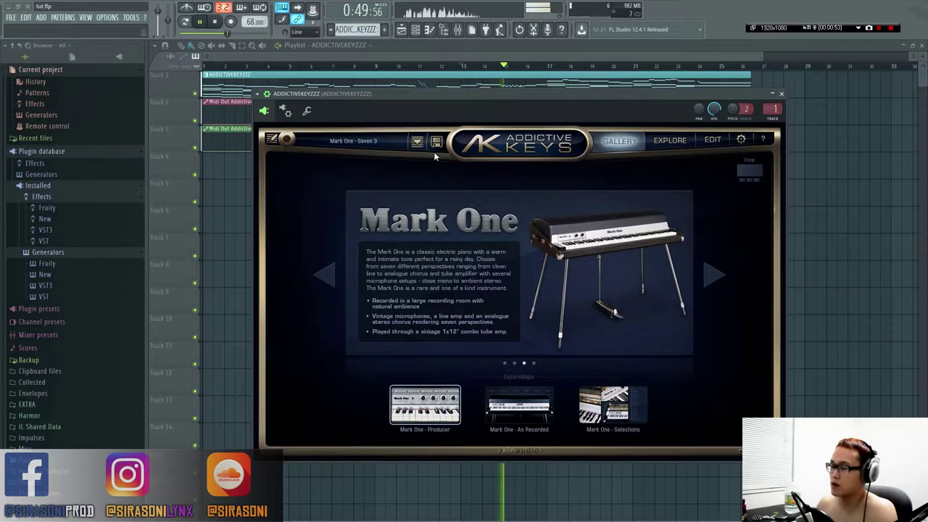
- Browse the gallery past Studio Grand and Modern Upright, then back to Mark One
left_click(494, 414)
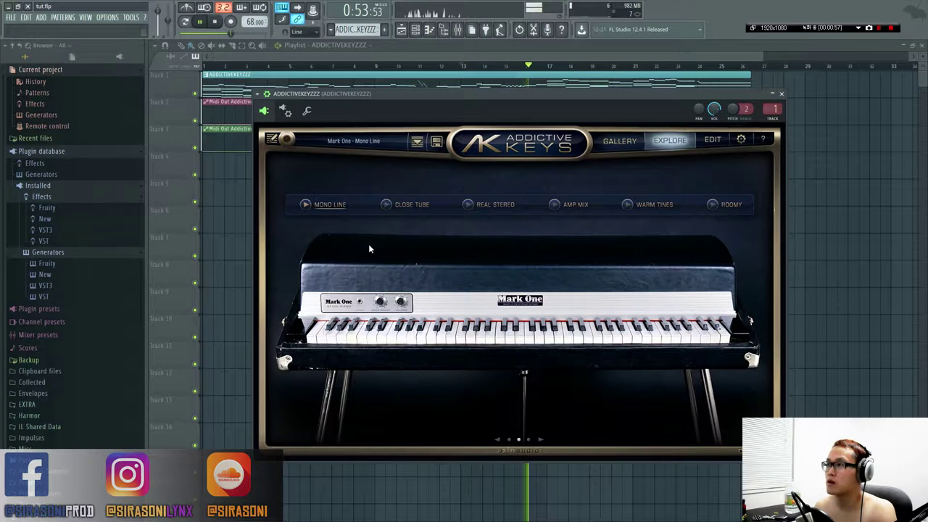
left_click(622, 142)
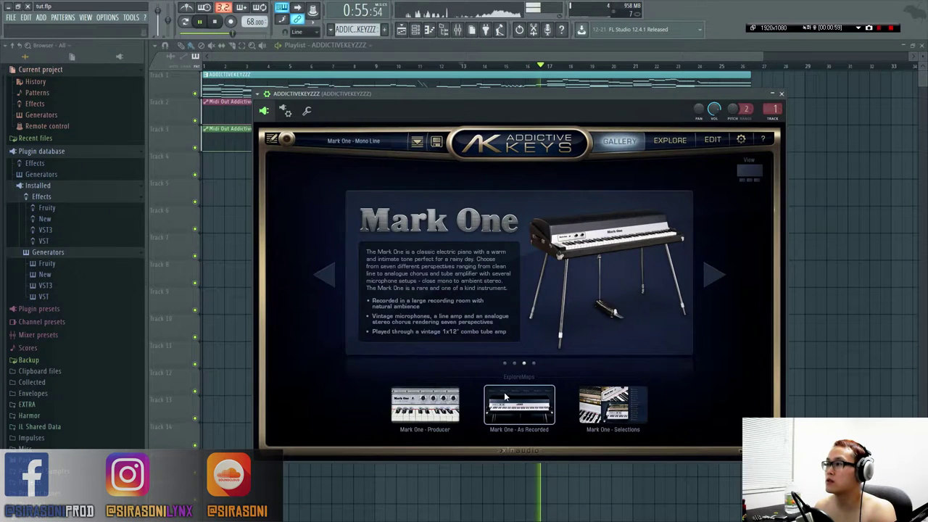
left_click(504, 364)
left_click(515, 363)
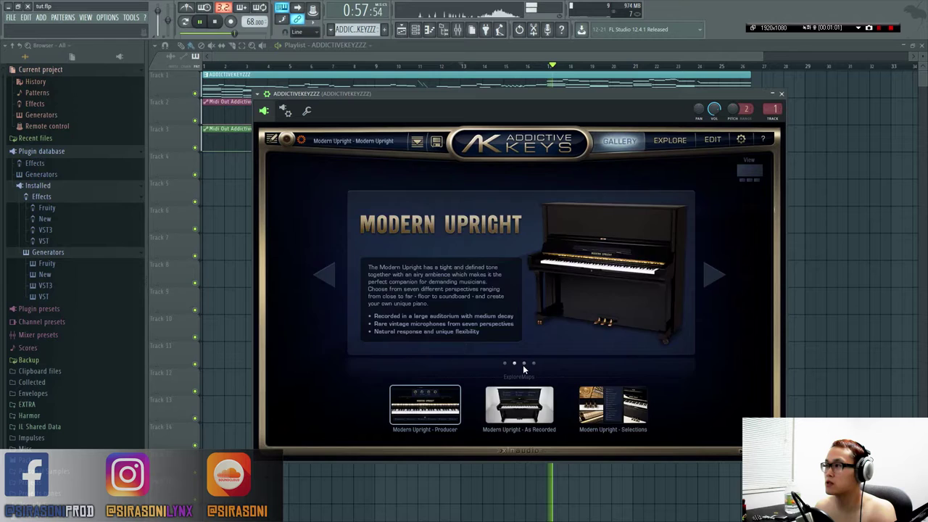
left_click(525, 363)
- Audition the Driven, Spring, Dimdal and Lounge variations, then show the Mark One preset list
left_click(464, 404)
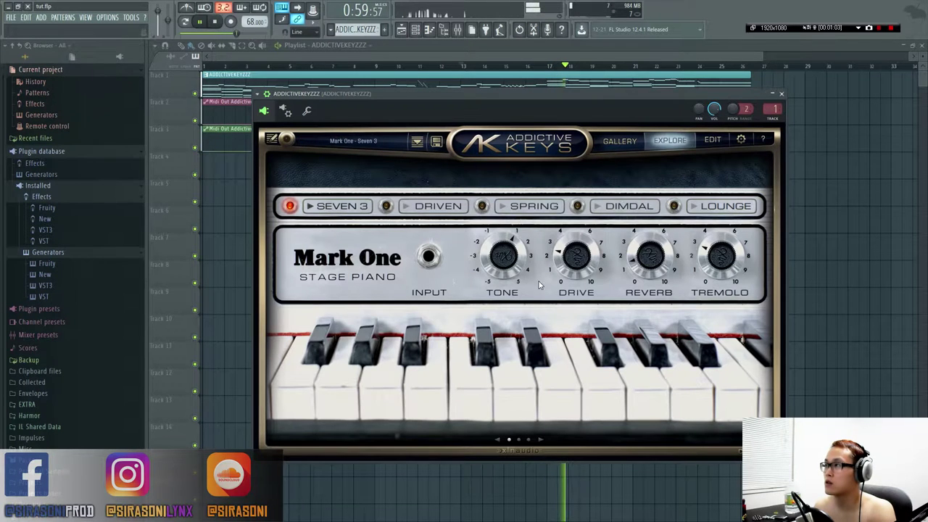
left_click(435, 207)
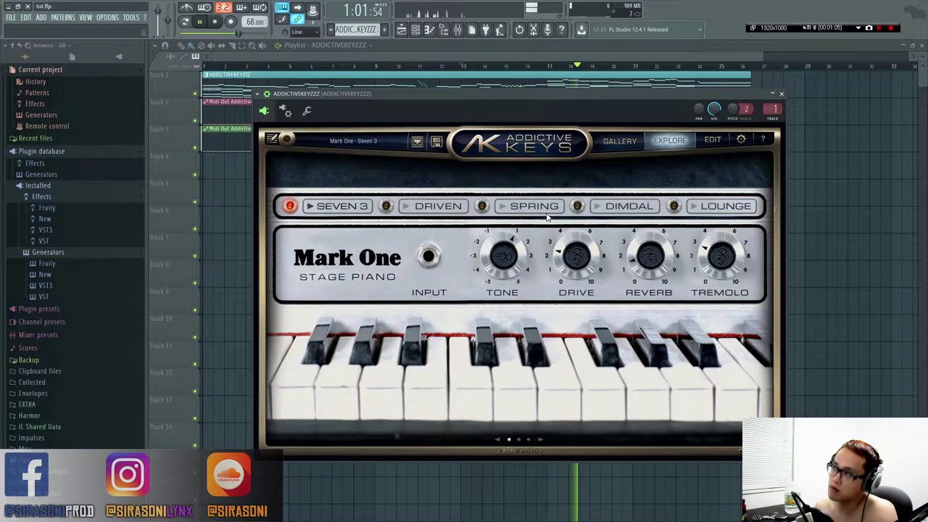
left_click(530, 207)
left_click(618, 210)
left_click(706, 208)
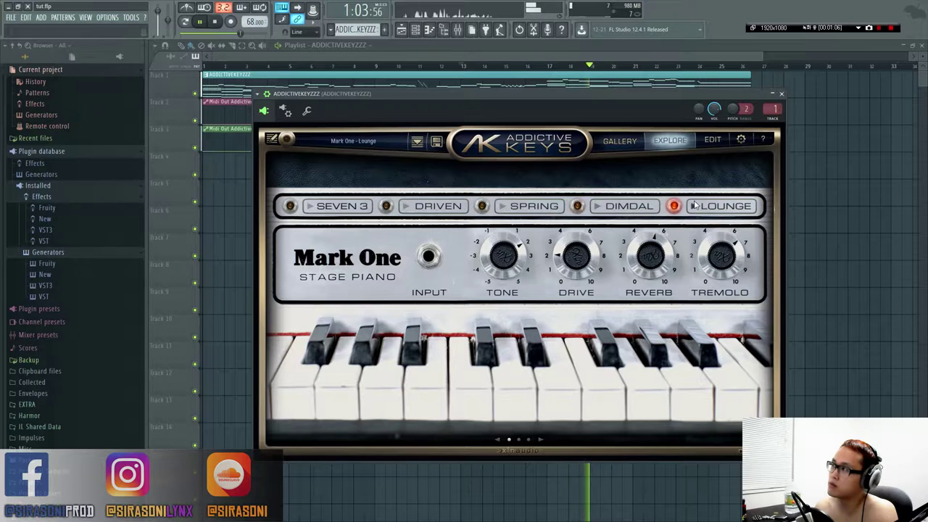
left_click(518, 440)
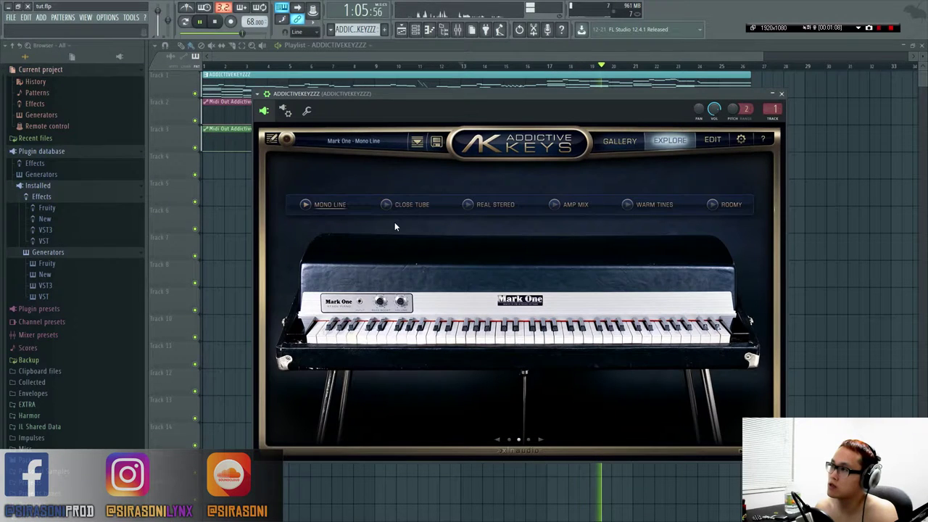
left_click(528, 439)
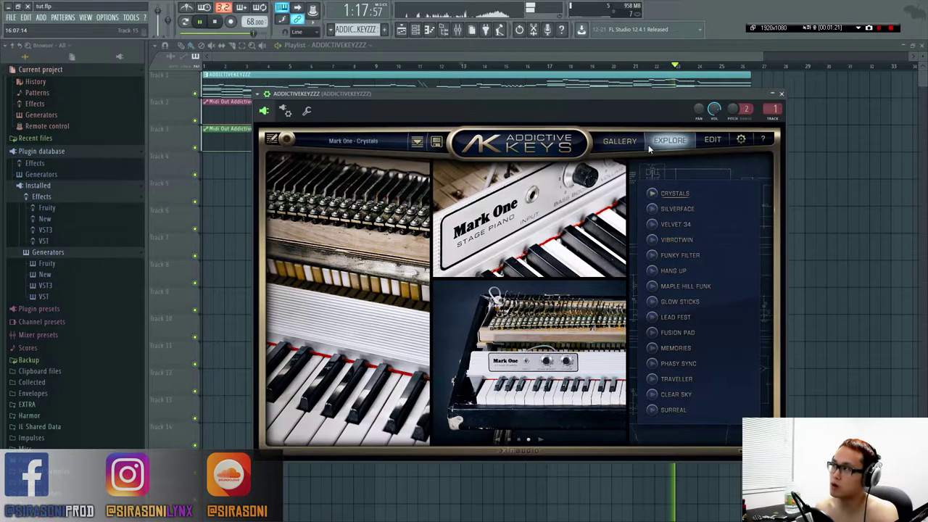
- Turn off the channel's Chorus and EQ and pull the FX1 send fully down
left_click(704, 140)
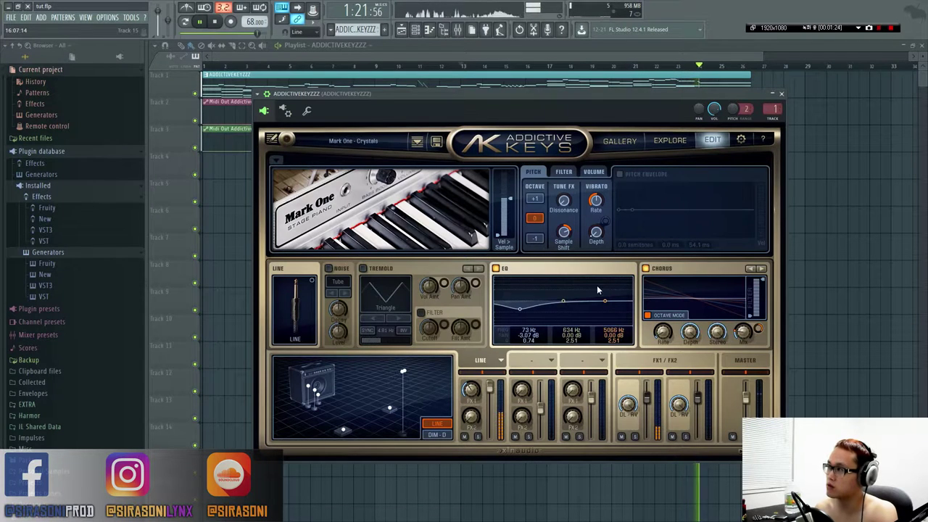
left_click(646, 268)
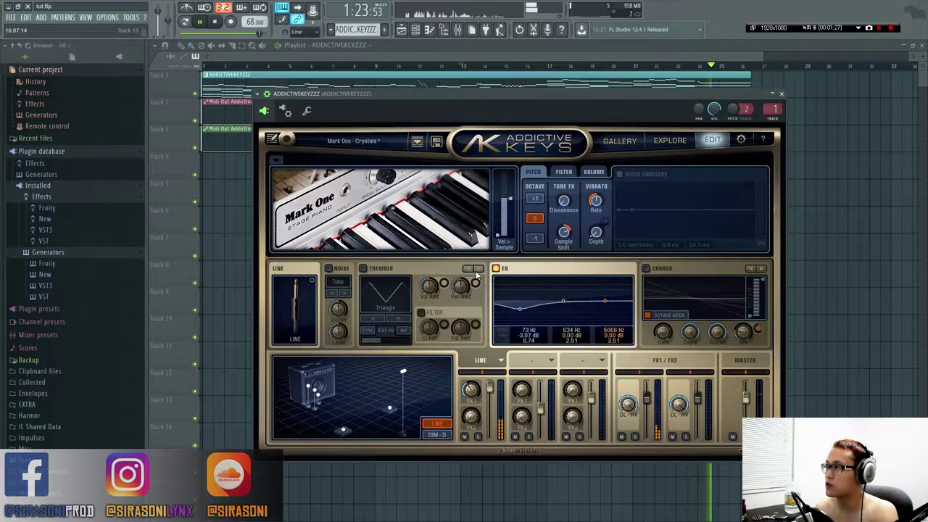
left_click(495, 269)
mouse_move(566, 239)
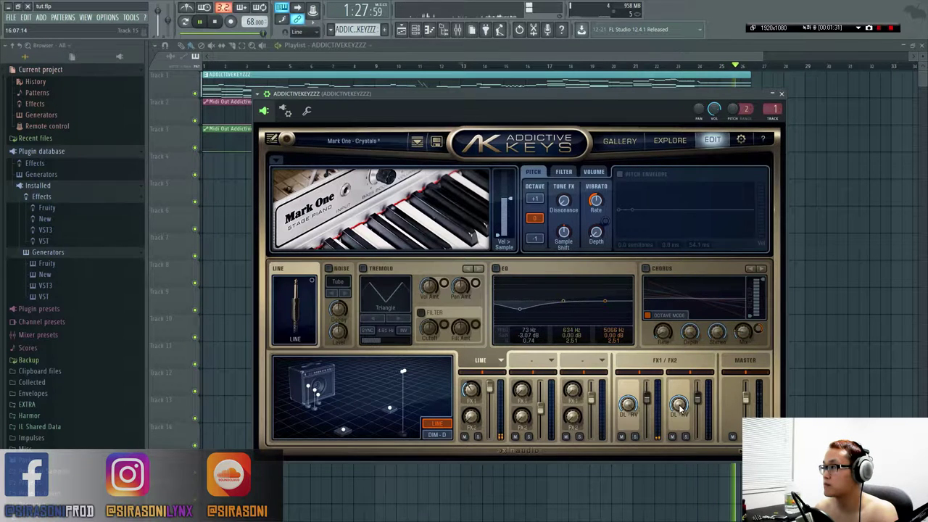
left_click_drag(646, 399, 648, 514)
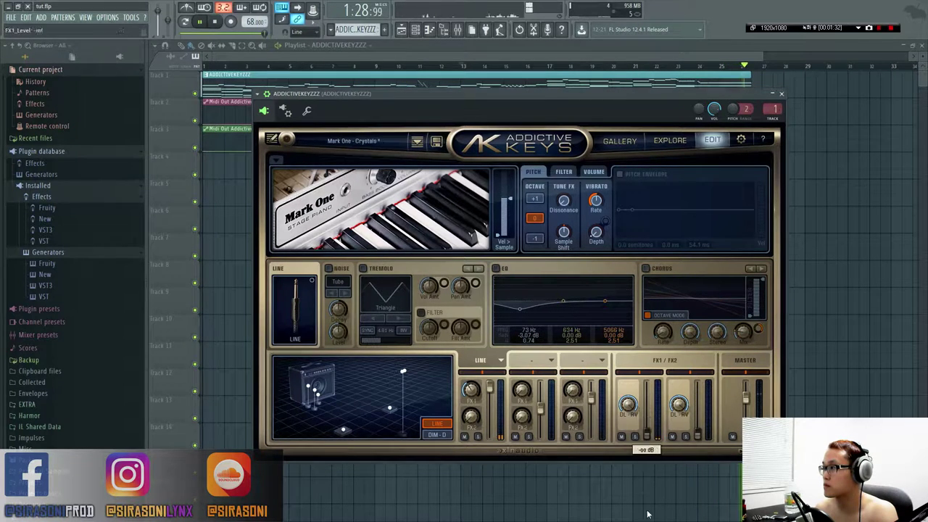
- Switch off master Filter, Compress & Distort, EQ and Tremolo, then return to the Mark One presets
left_click(752, 361)
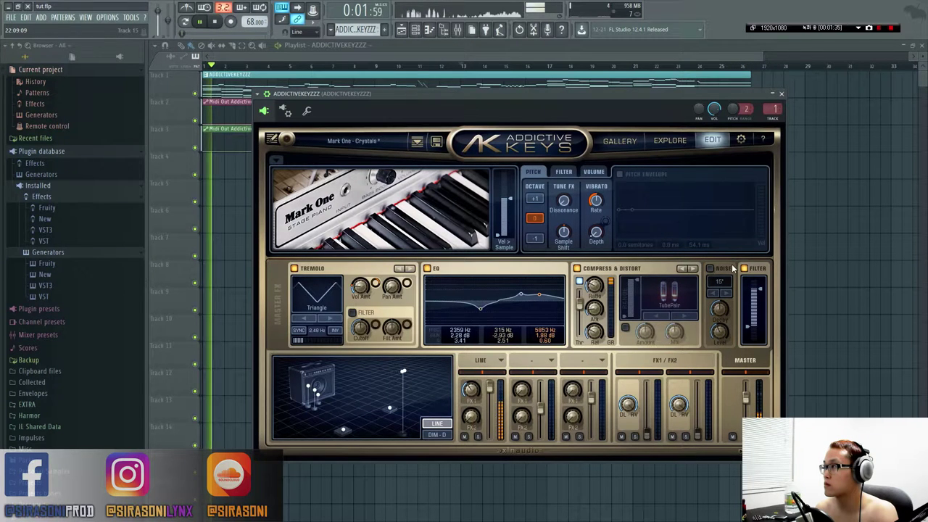
left_click(745, 269)
left_click(578, 268)
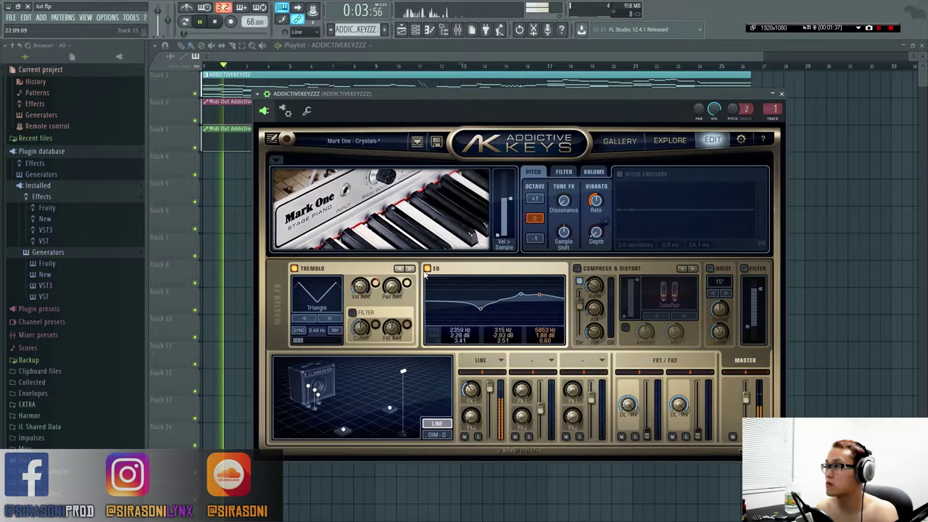
left_click(427, 269)
left_click(294, 269)
left_click(471, 361)
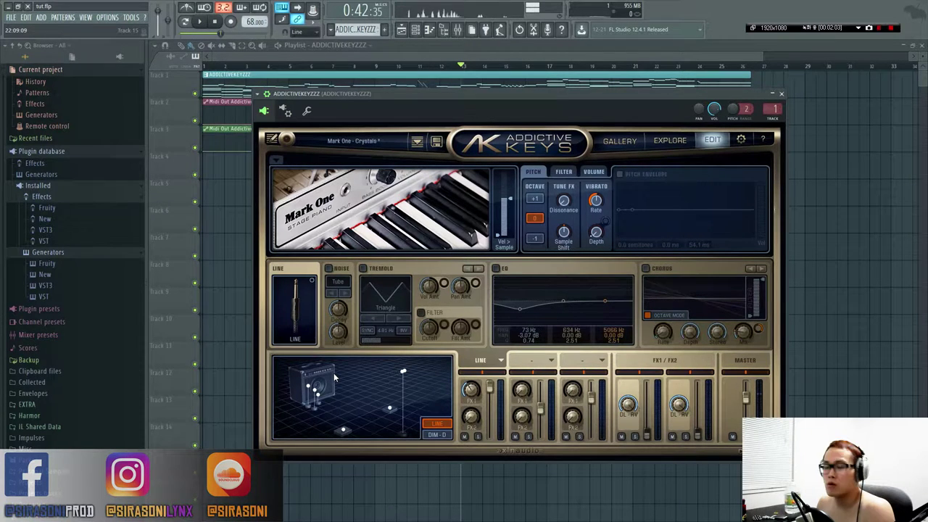
left_click(620, 140)
left_click(670, 140)
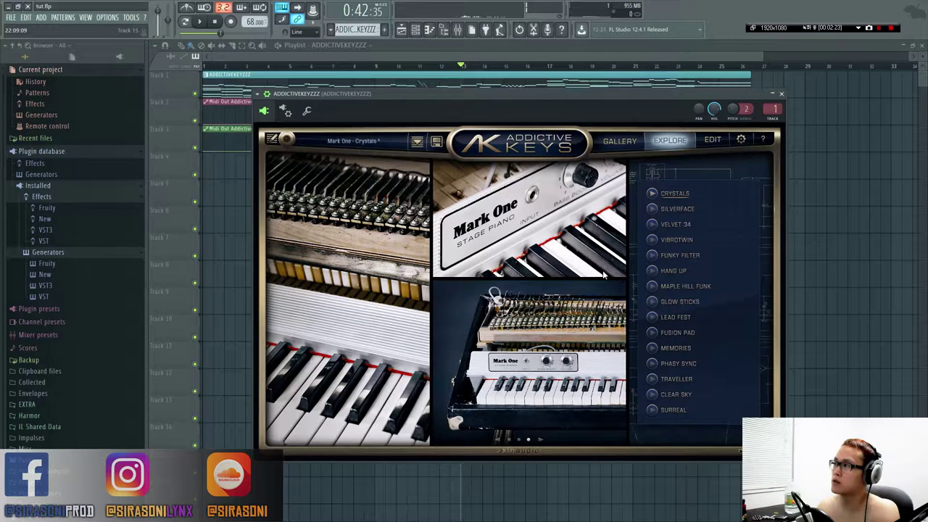
- During playback, nudge the Line fader to about -5 dB, reset it to 0 dB, then stop
key("space")
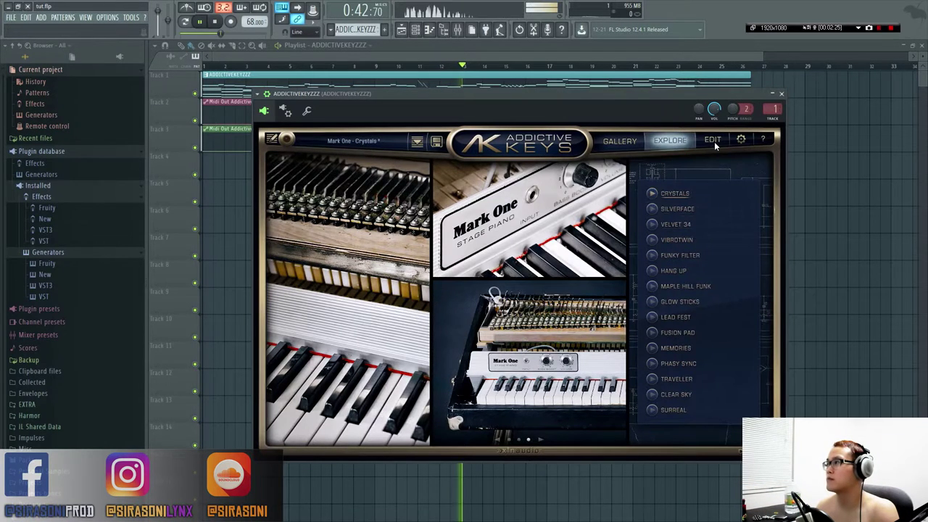
left_click(713, 141)
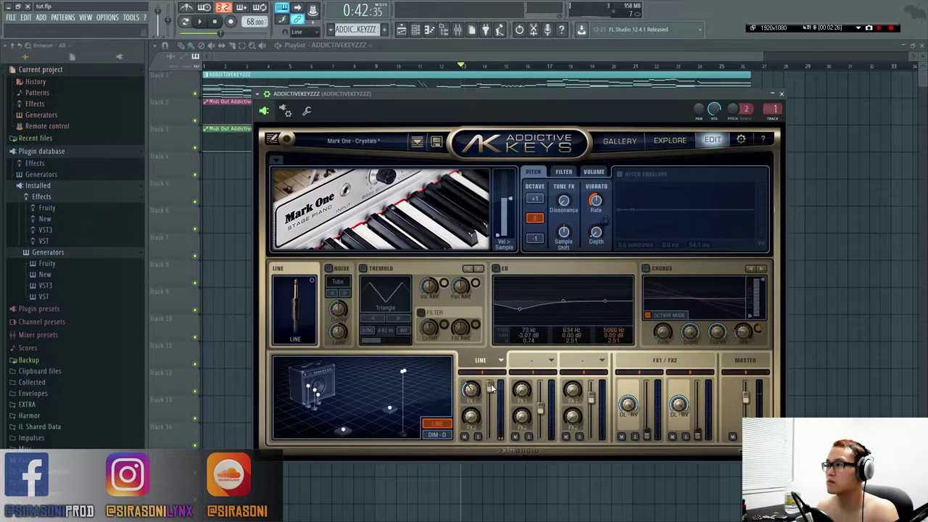
mouse_move(490, 405)
left_click_drag(490, 404, 493, 409)
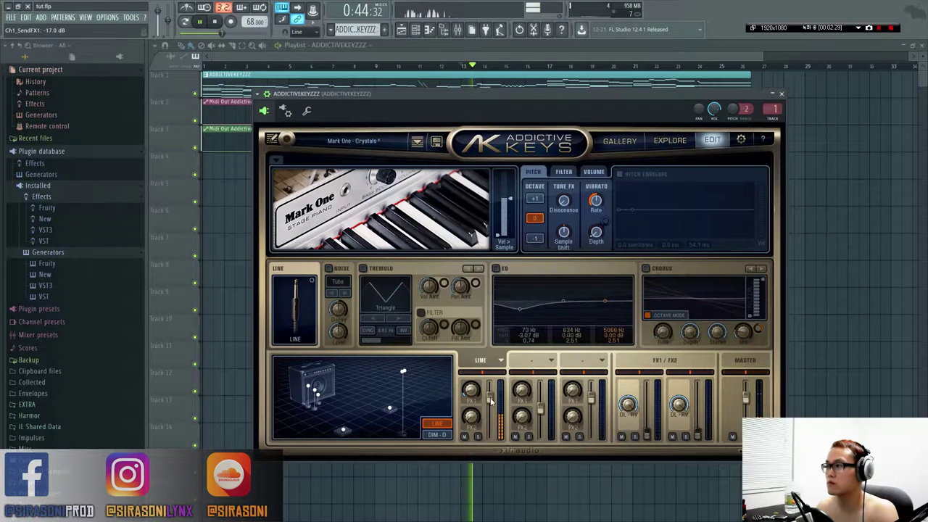
double_click(493, 409)
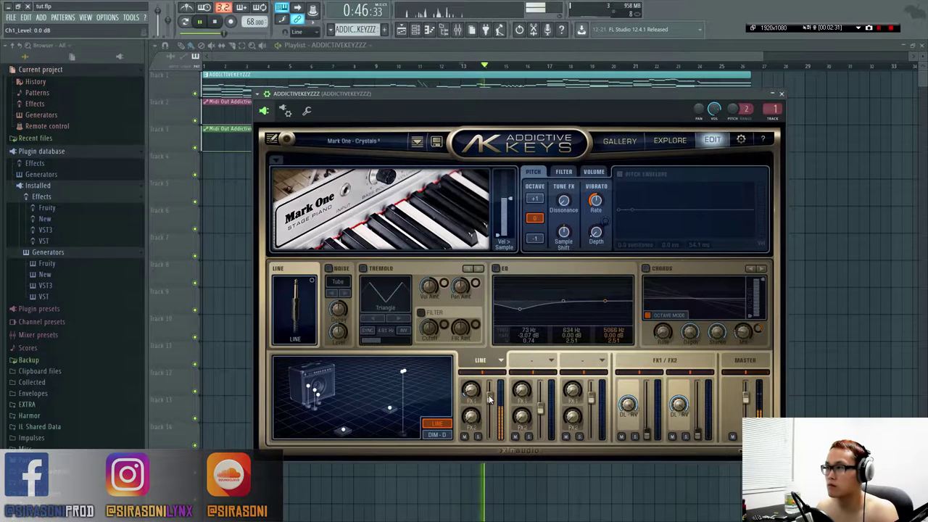
key("space")
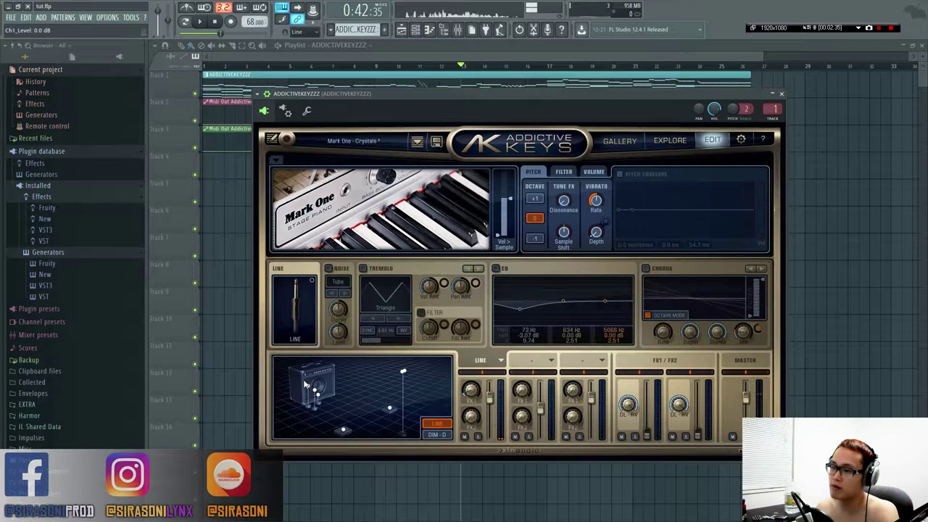
- Try the close Dynamic SM57 and Tube U47 amp mics, ending on the SM57
left_click(306, 384)
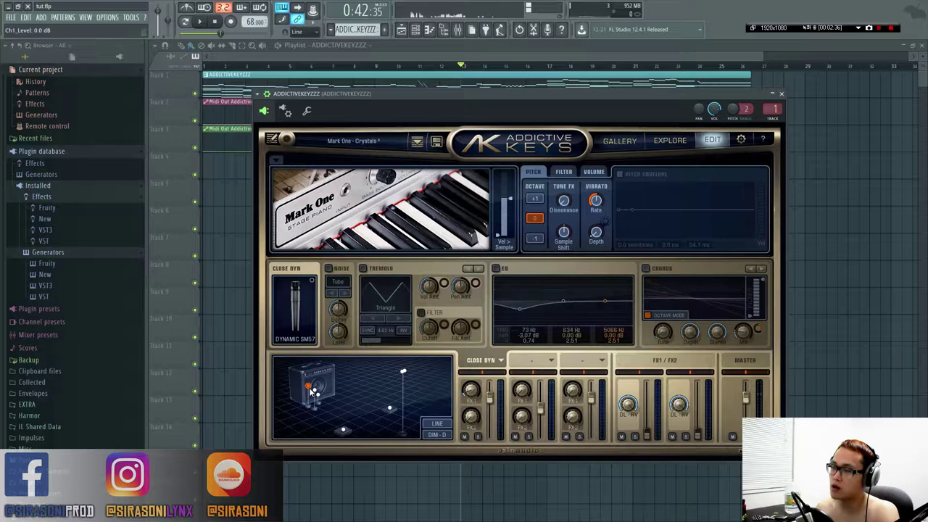
left_click(317, 395)
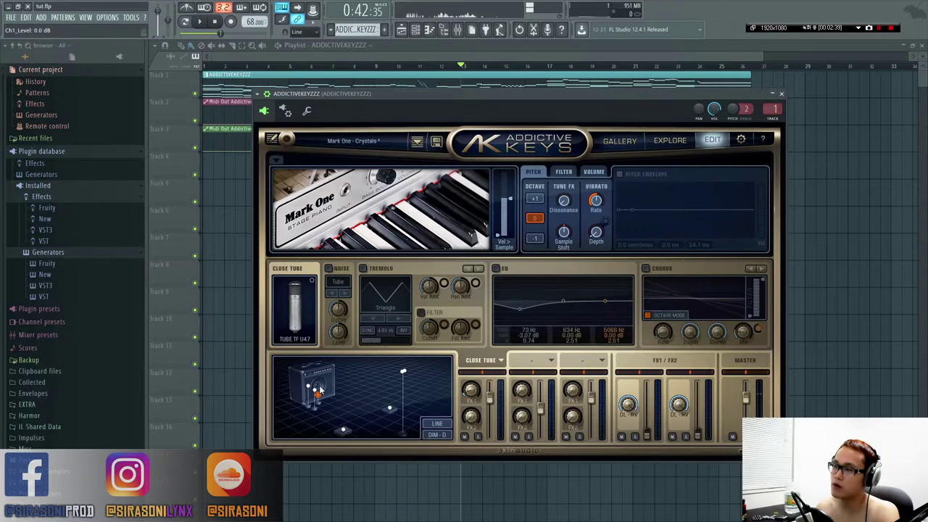
left_click(307, 386)
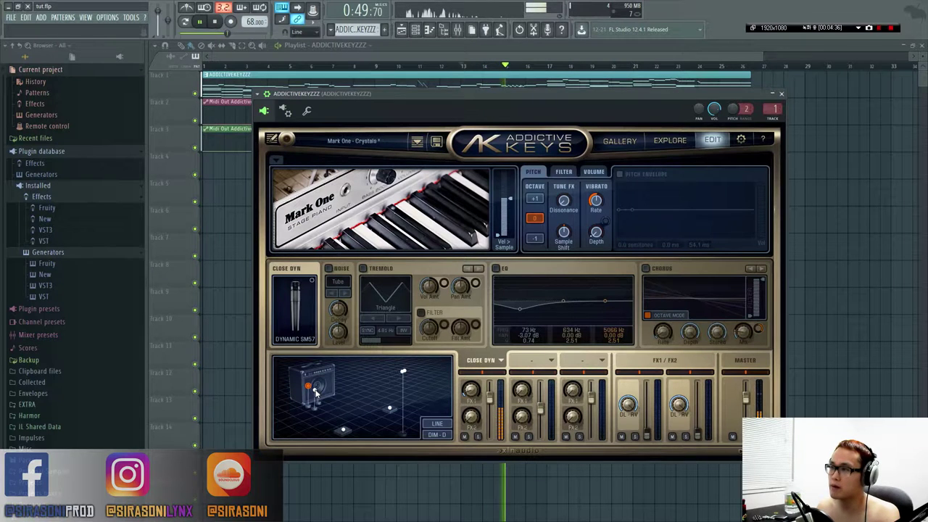
- Cycle the close mic through Ribbon 4038, Dynamic SM57 and Tube TF U47
left_click(276, 335)
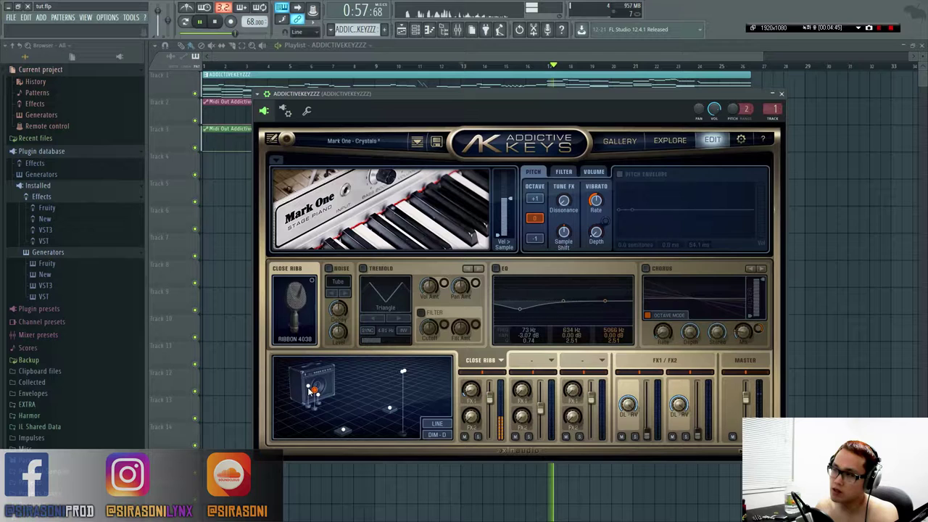
left_click(311, 391)
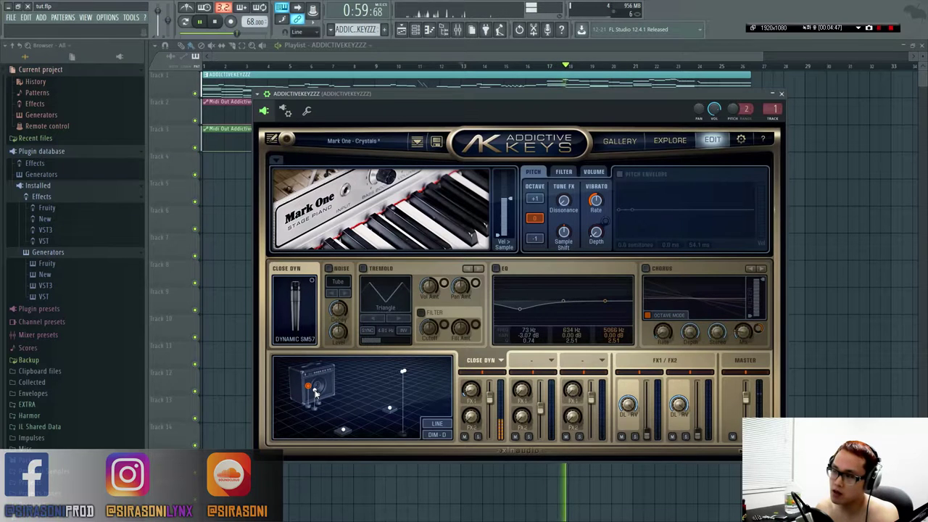
left_click(315, 391)
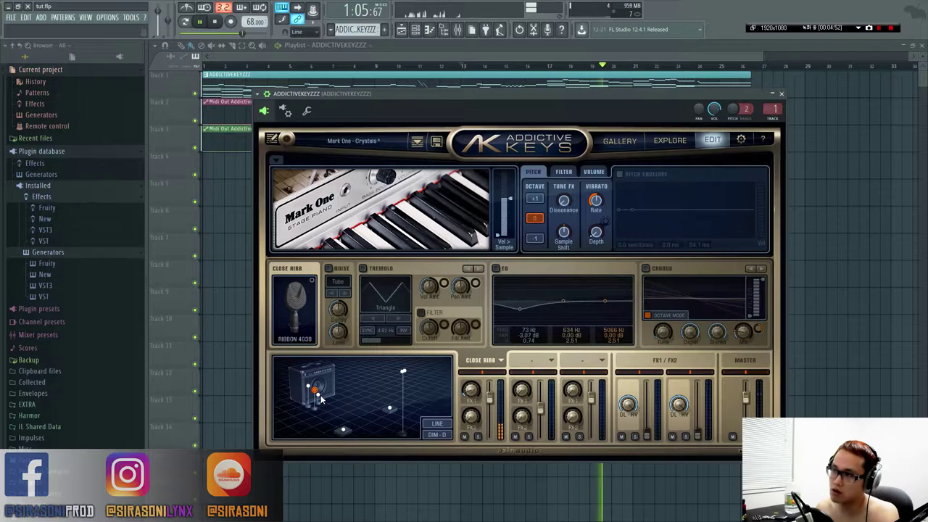
left_click(317, 392)
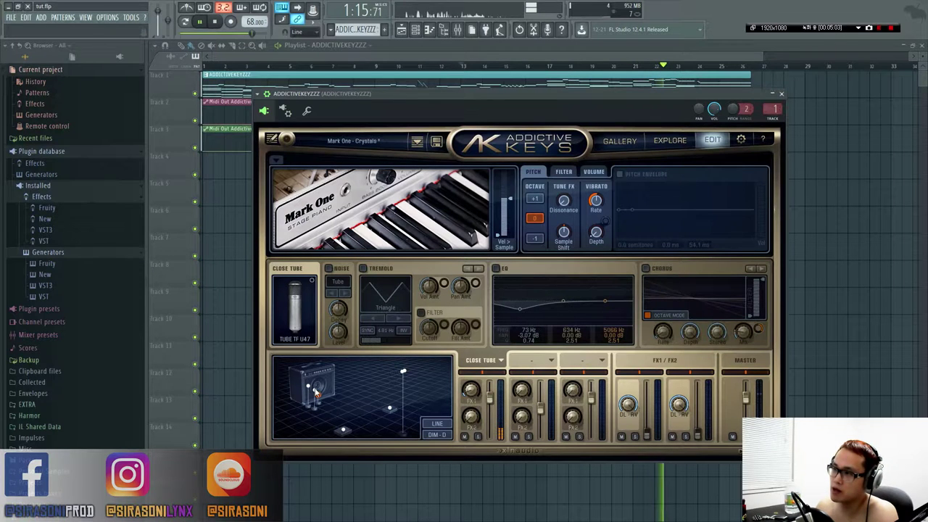
- Audition the floor PZM room mic, then settle on the ambient Tube SM69 perspective
scroll(315, 392, "down", 1)
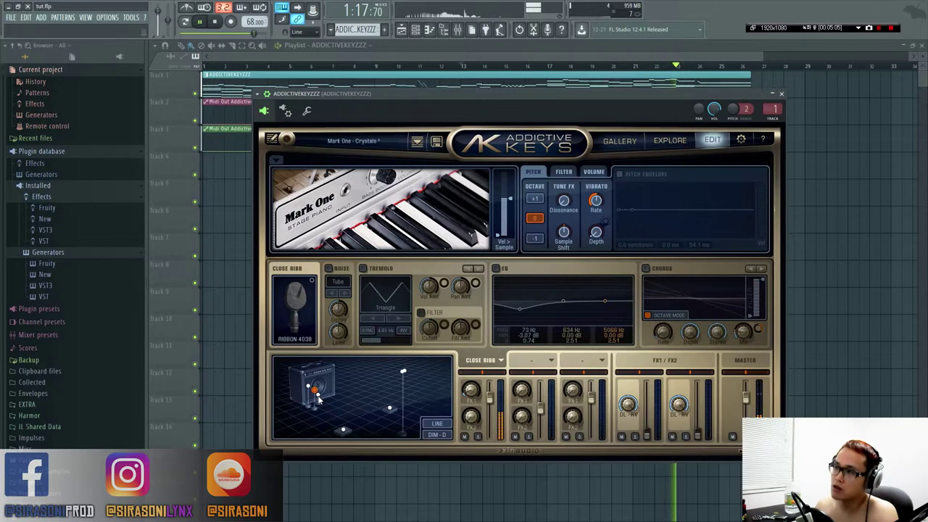
scroll(317, 398, "up", 1)
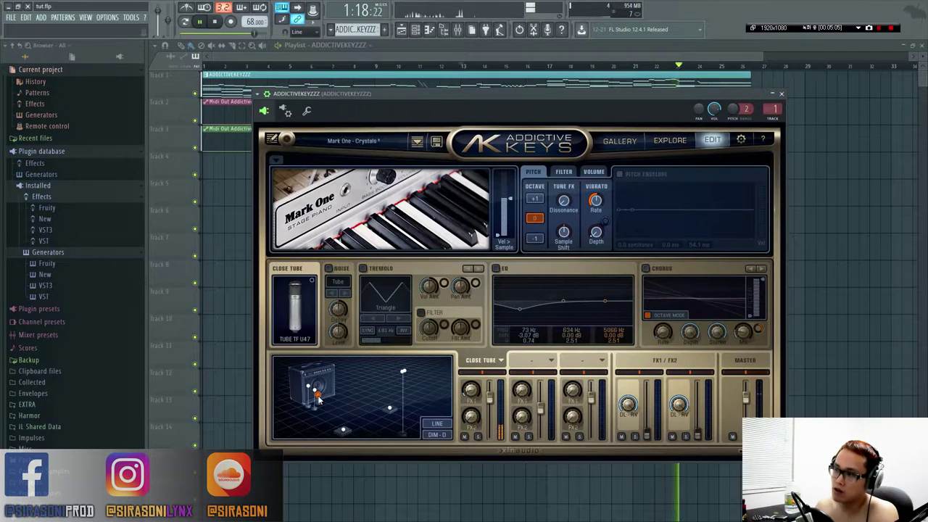
left_click(344, 431)
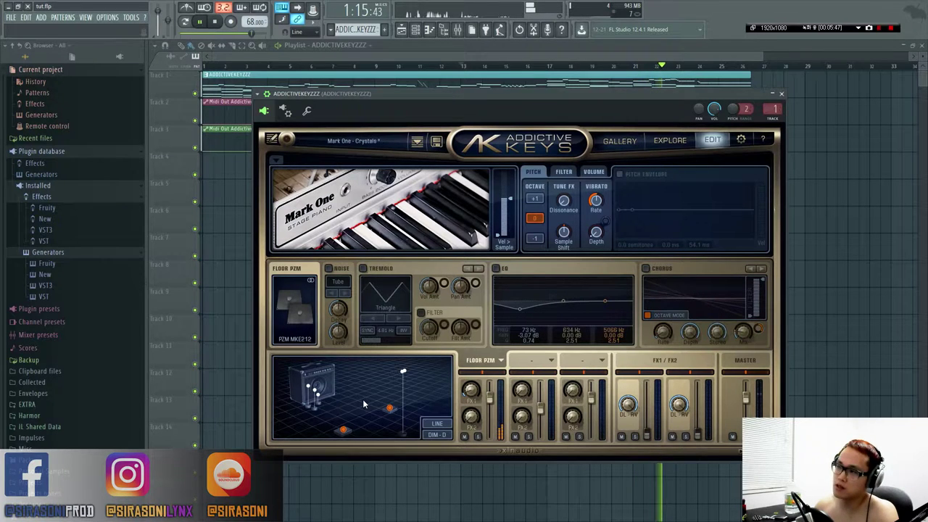
left_click(404, 373)
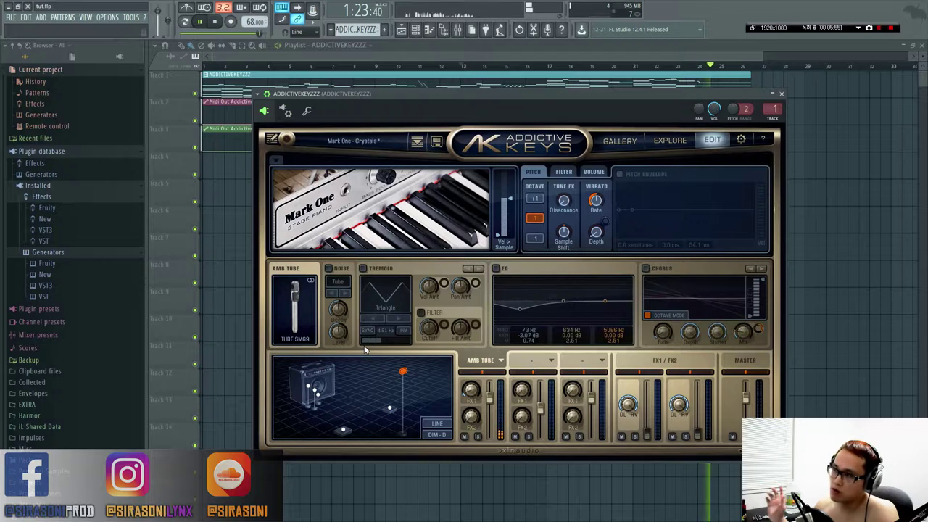
- Compare the direct Line signal with Line plus Dim-D during playback, ending stopped on Dim-D
key("space")
left_click(435, 425)
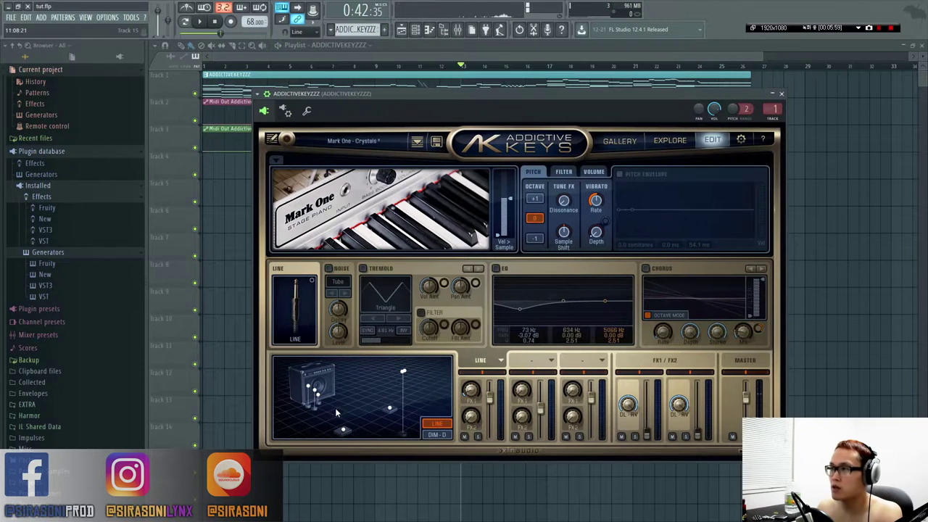
key("space")
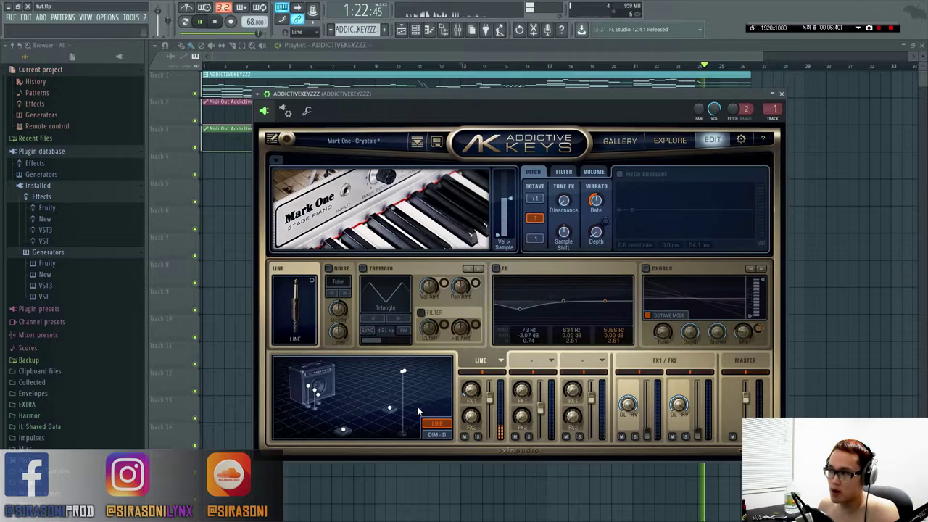
left_click(437, 434)
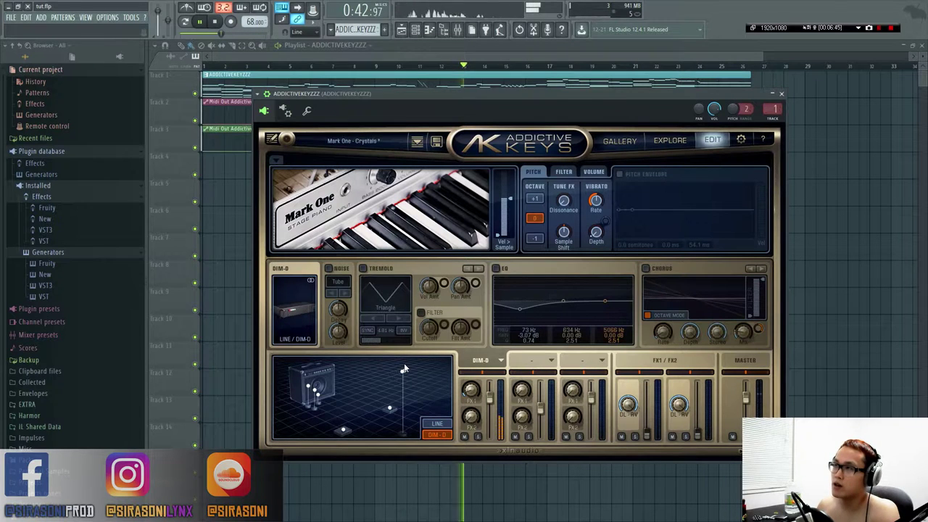
key("space")
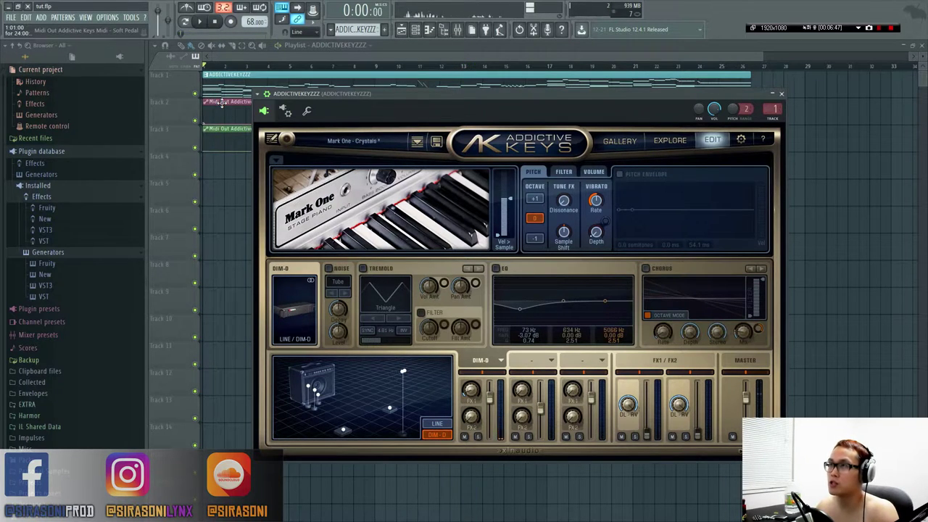
key("space")
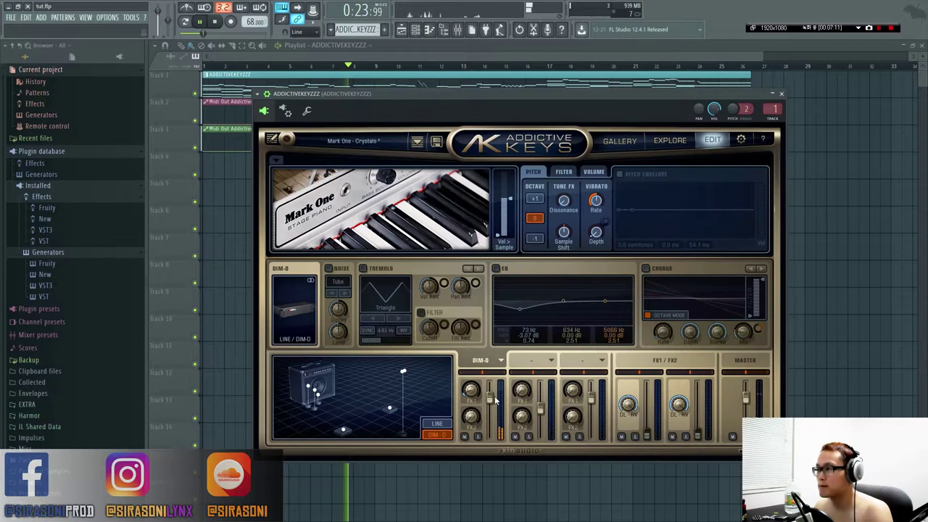
key("space")
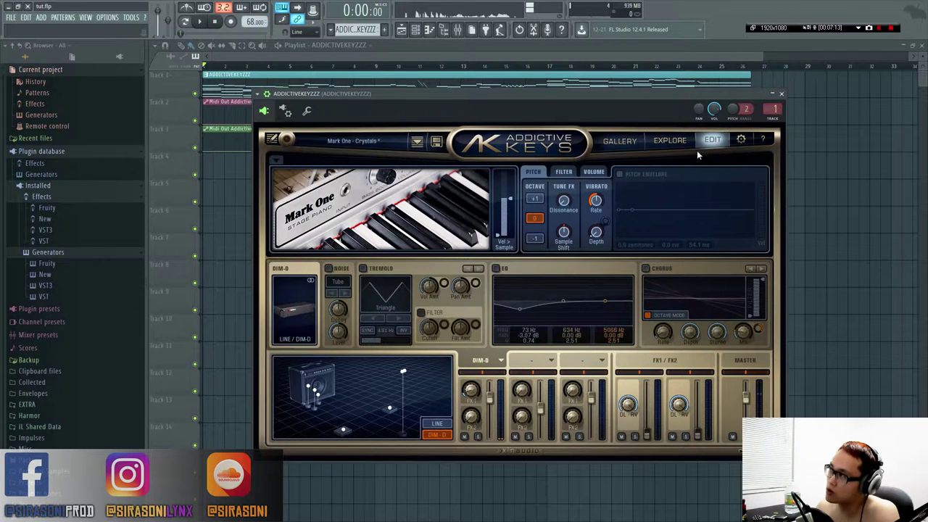
- Step the gallery to Electric Grand, try Arp One, then load 80s Arena and edit it
left_click(622, 141)
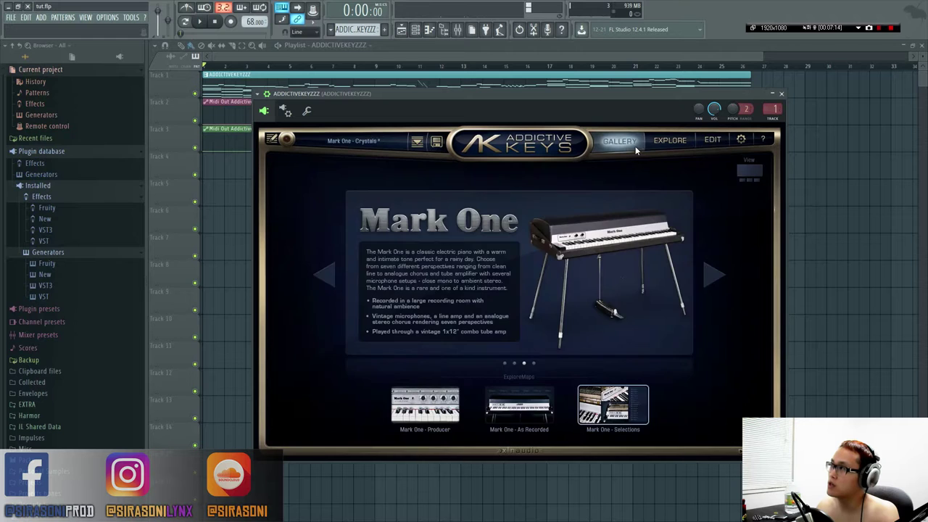
left_click(703, 276)
key("space")
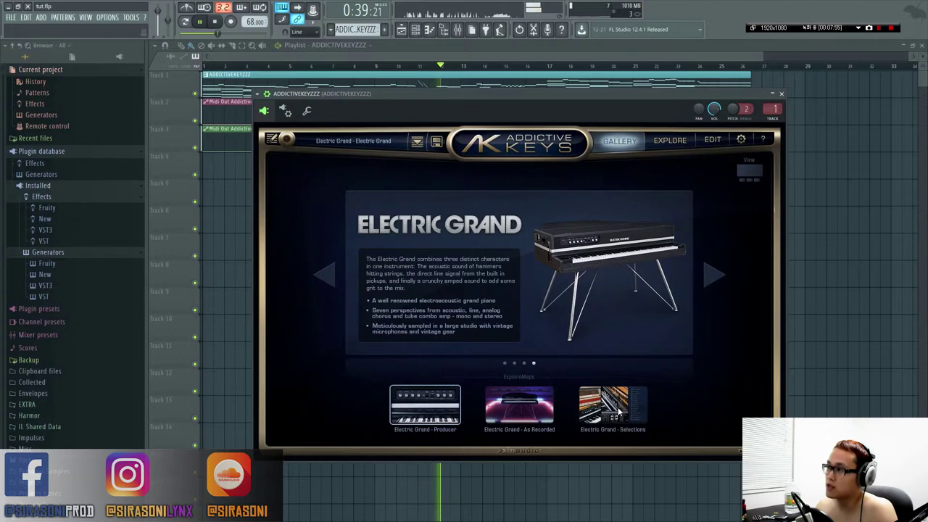
left_click(544, 338)
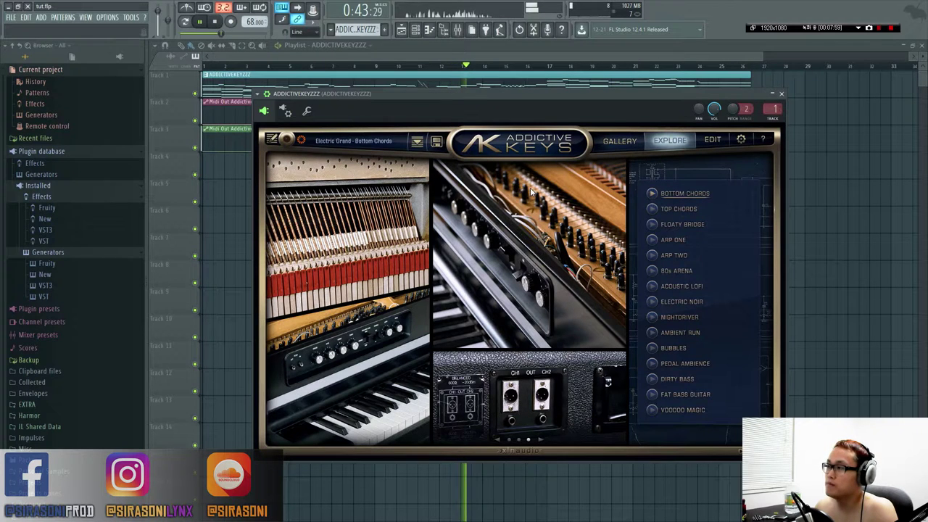
left_click(675, 240)
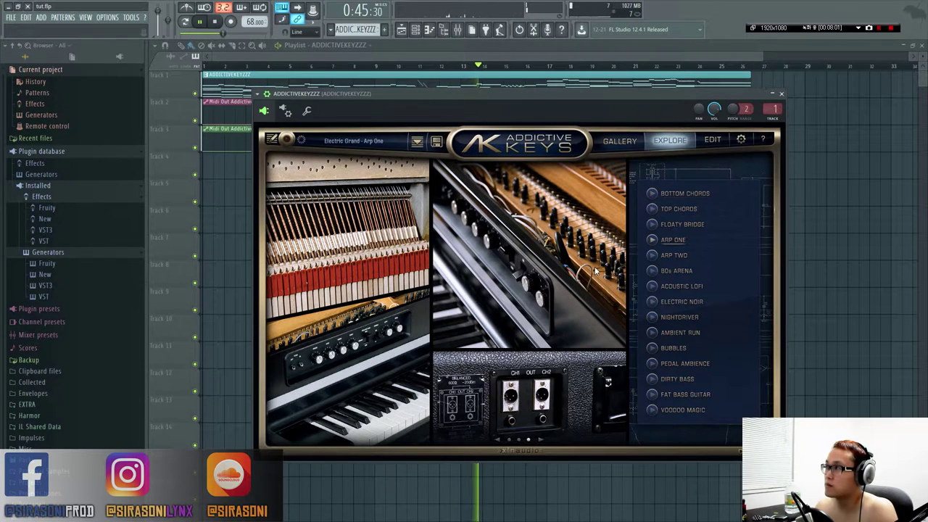
left_click(678, 271)
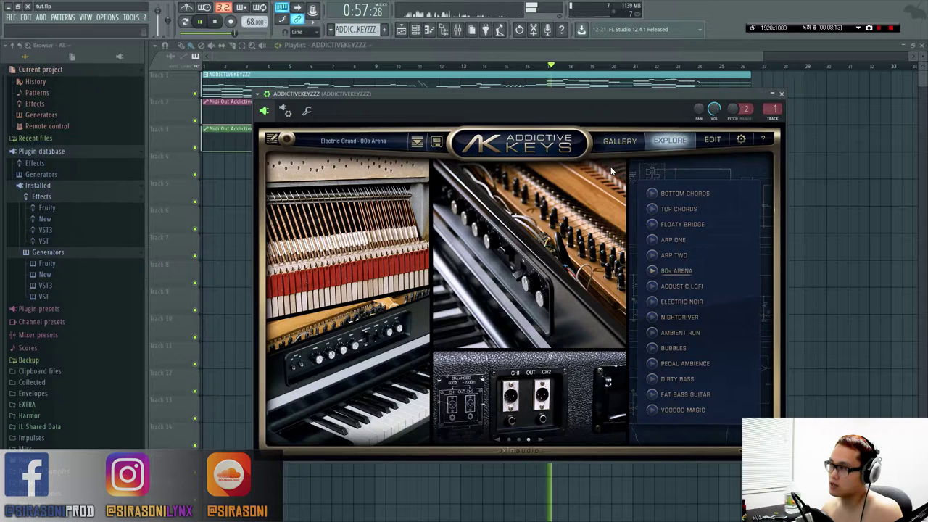
left_click(705, 143)
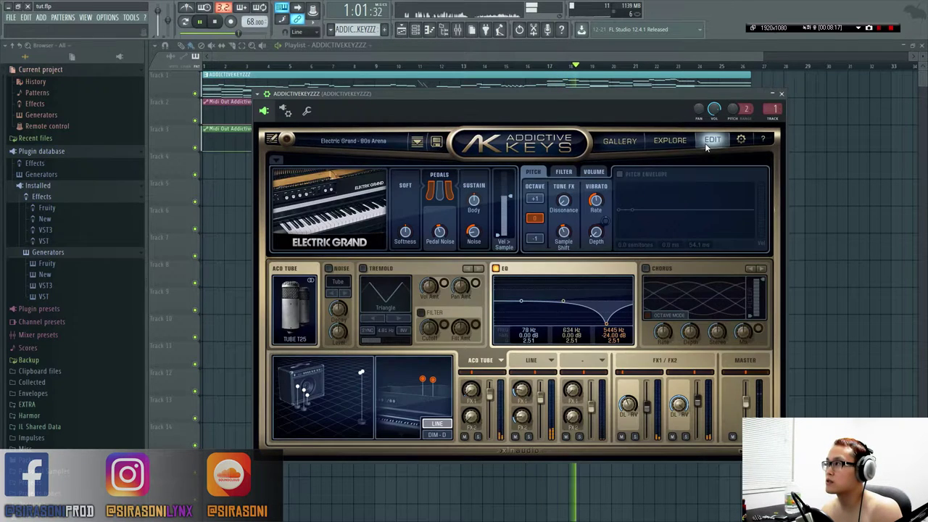
- Audition the ambient tube, close tube and acoustic tube pair mics on the Electric Grand
left_click(499, 271)
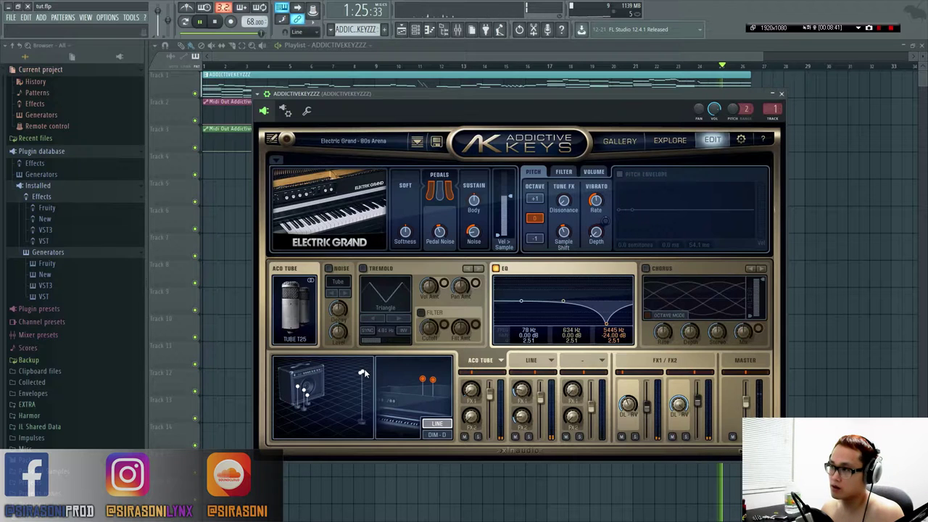
left_click(361, 373)
left_click(305, 395)
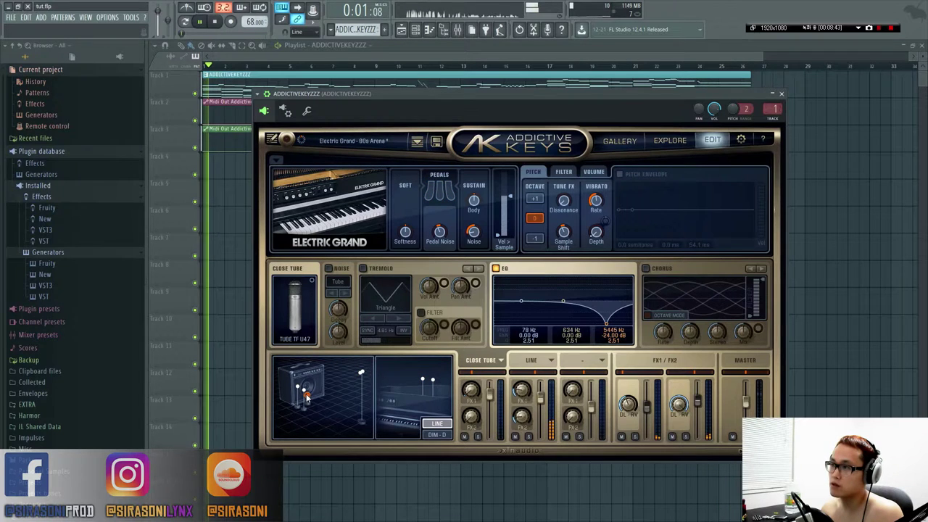
left_click(427, 381)
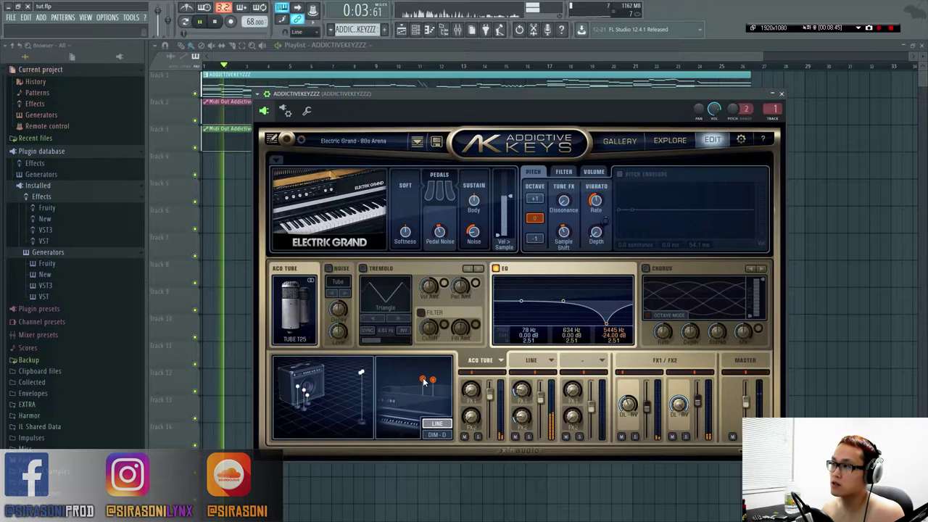
- Compare Line and Dim-D signals, settle on Line, stop playback and open Session Settings
left_click(436, 423)
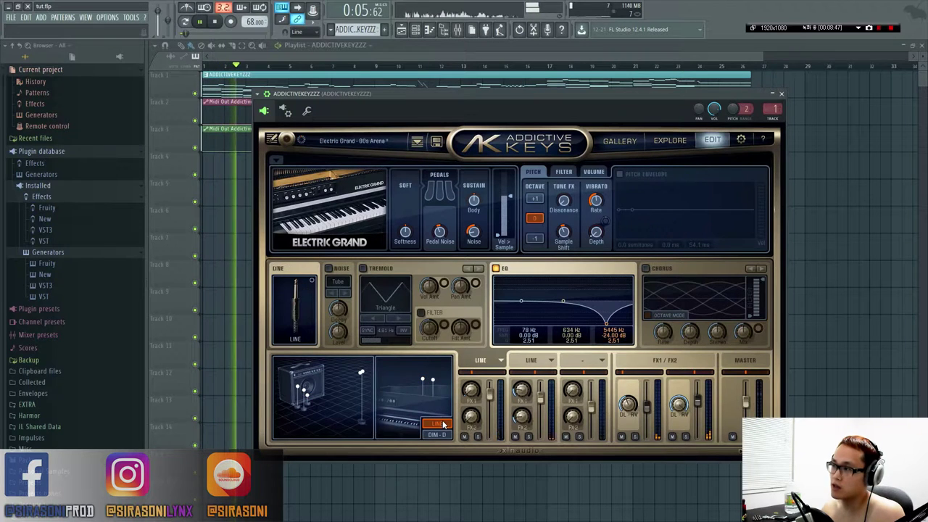
left_click(433, 384)
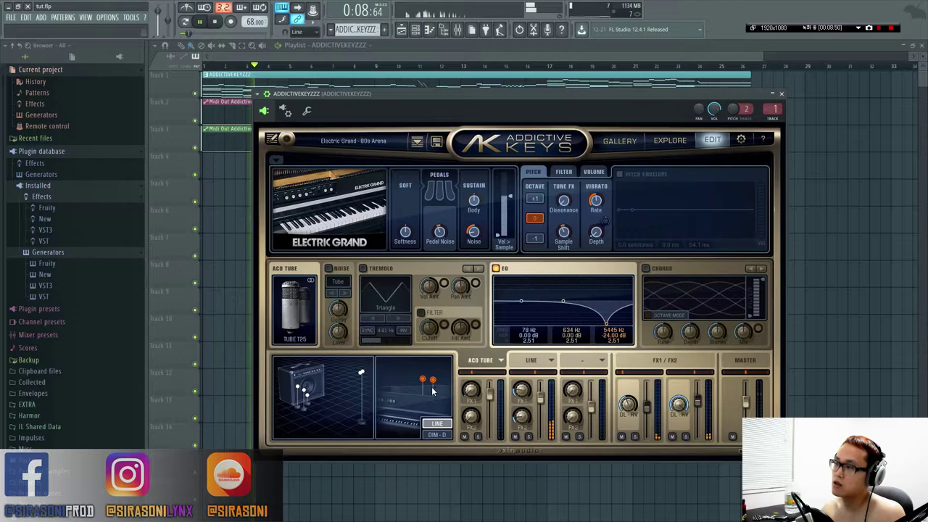
left_click(437, 436)
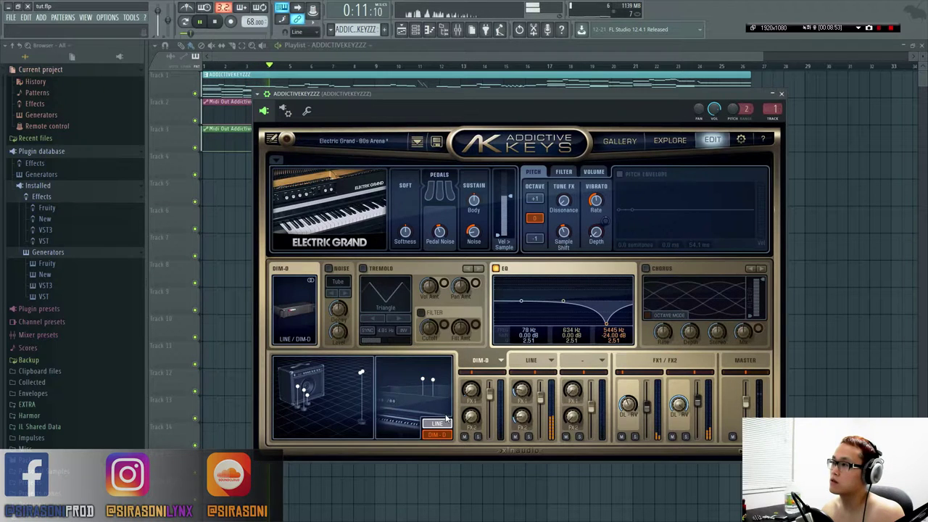
left_click(437, 424)
key("space")
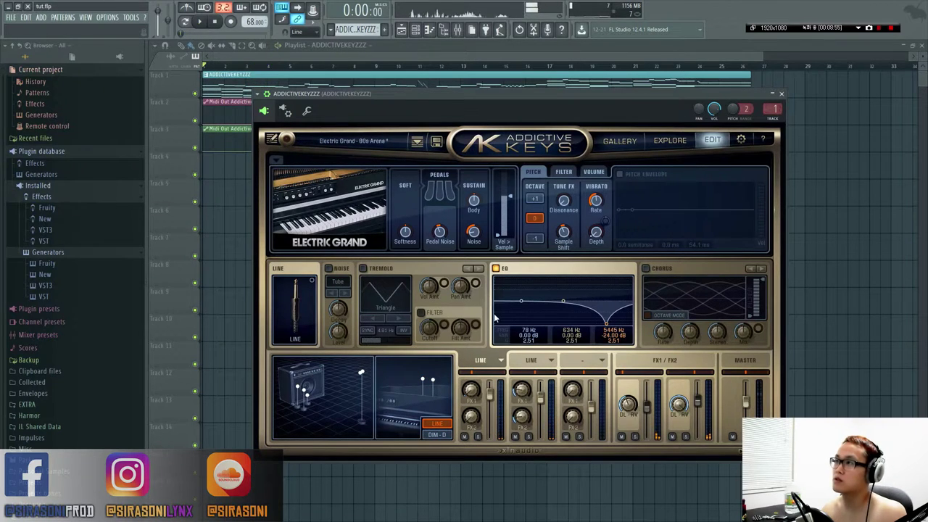
left_click(741, 139)
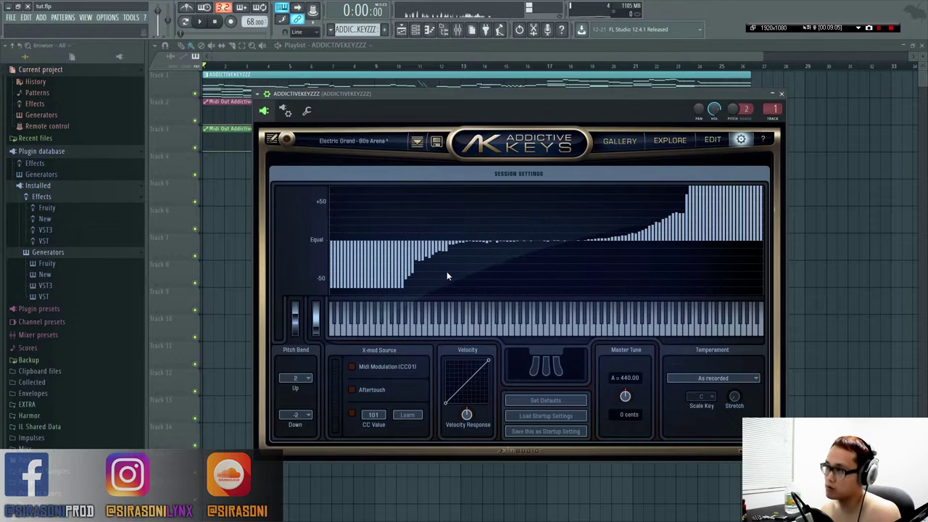
- Step the gallery back to Studio Grand and open its Session Settings
left_click(618, 141)
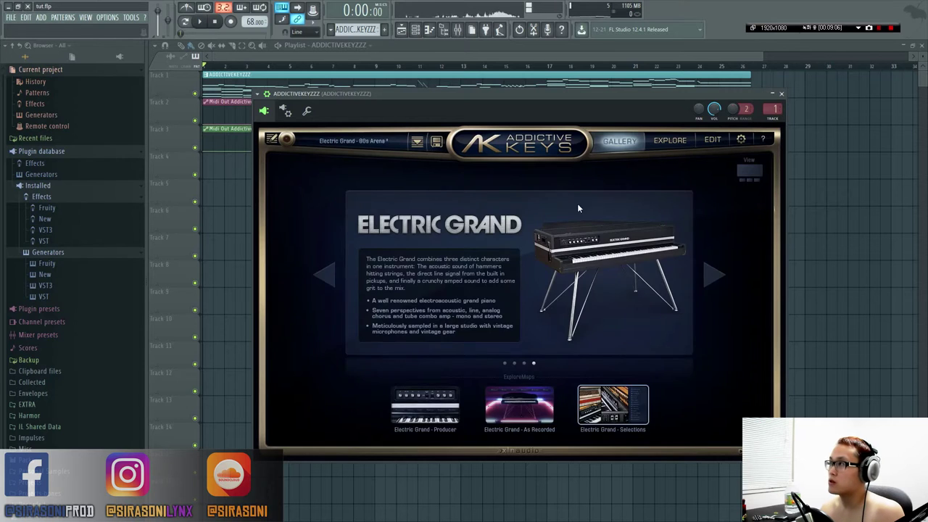
left_click(325, 277)
left_click(325, 277)
left_click(325, 278)
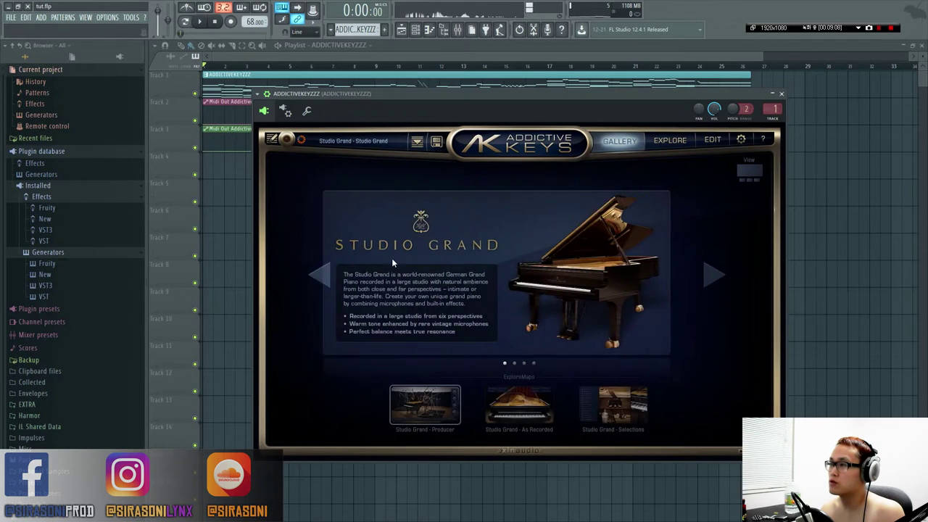
left_click(741, 139)
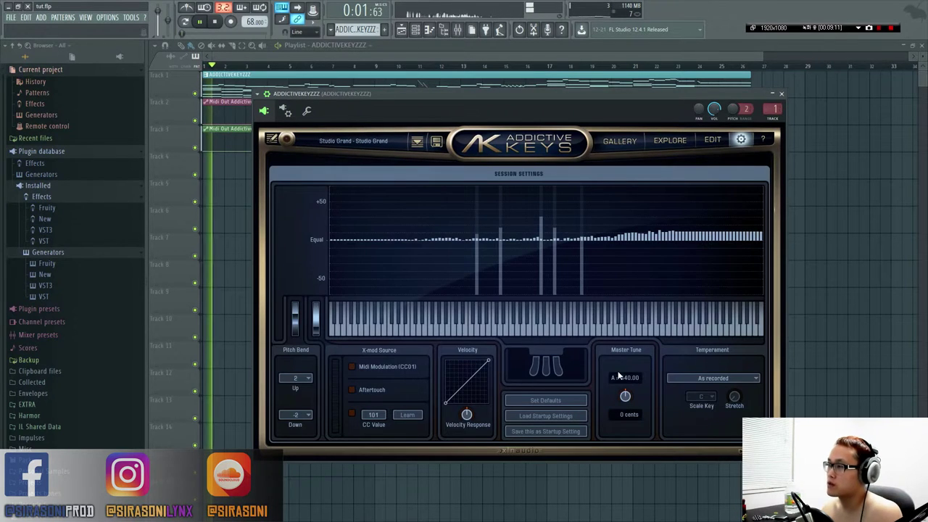
- Change the Temperament setting from As recorded to Equal while the song replays
left_click(691, 378)
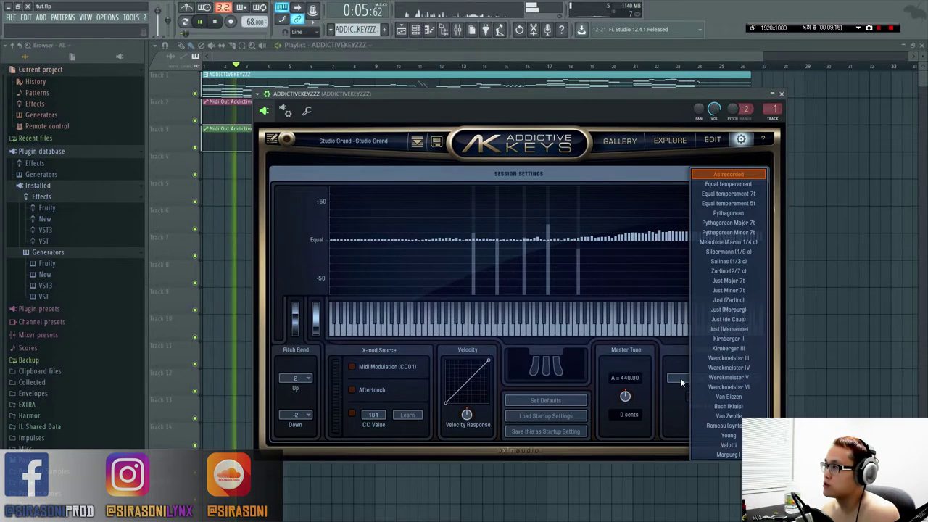
left_click(680, 378)
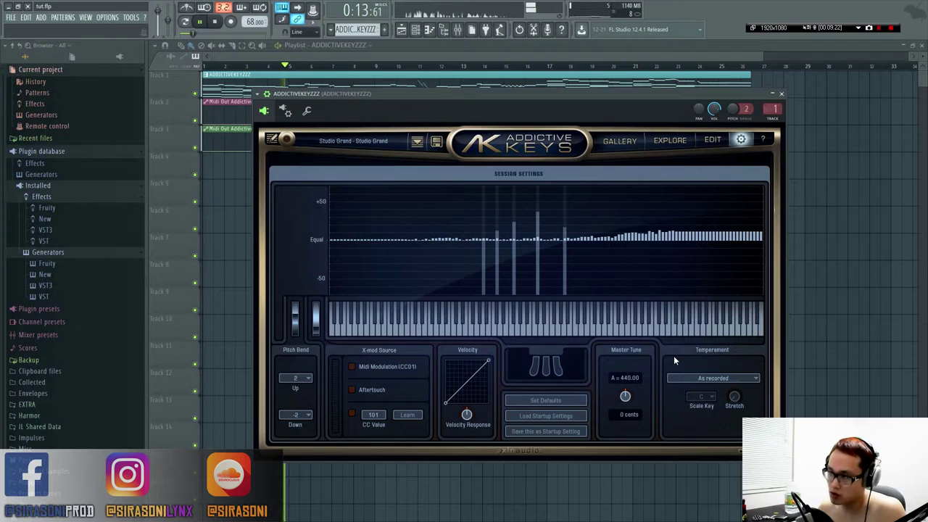
key("space")
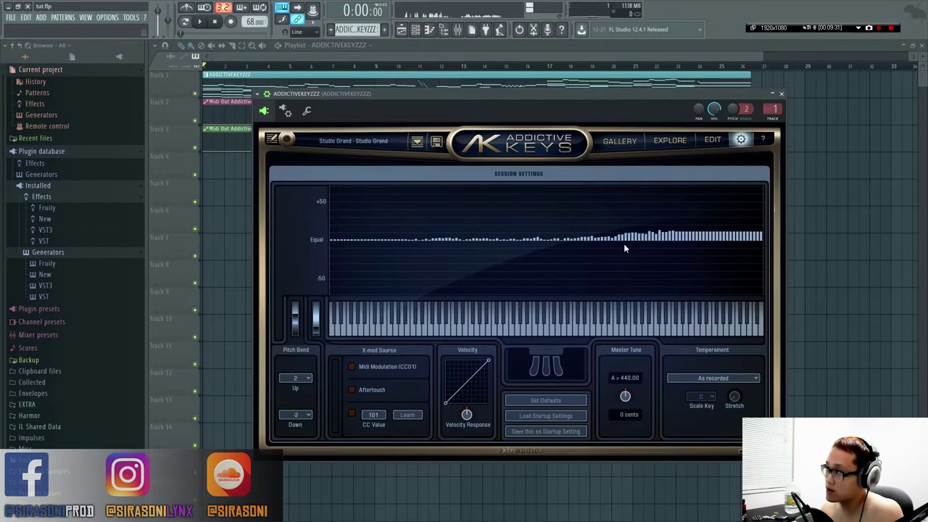
key("space")
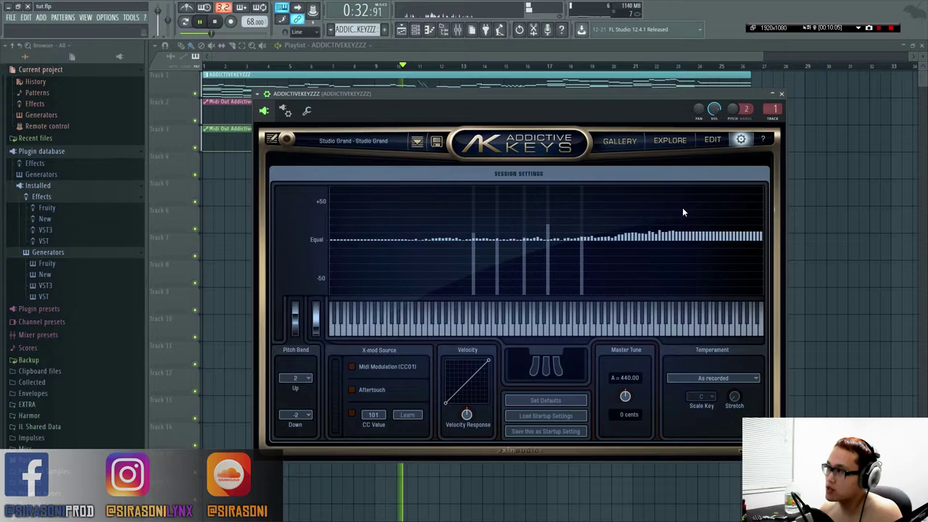
left_click(723, 377)
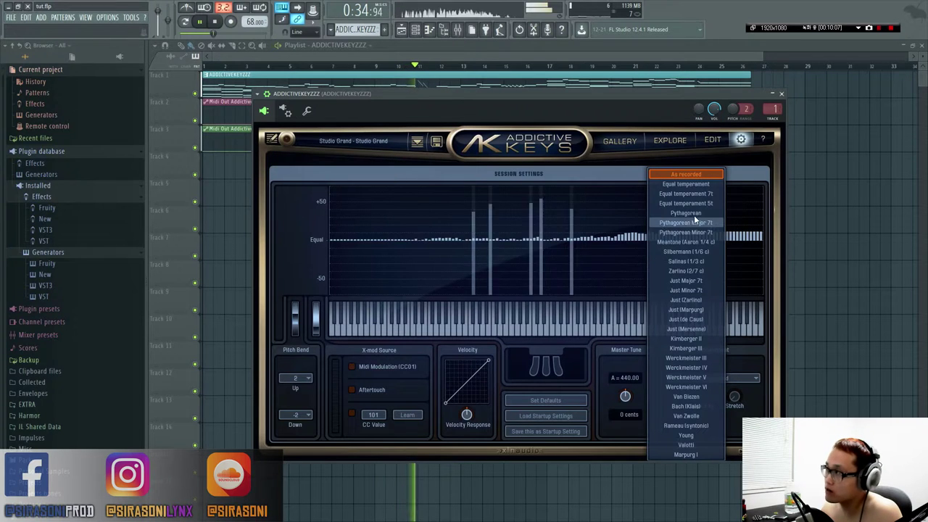
left_click(697, 184)
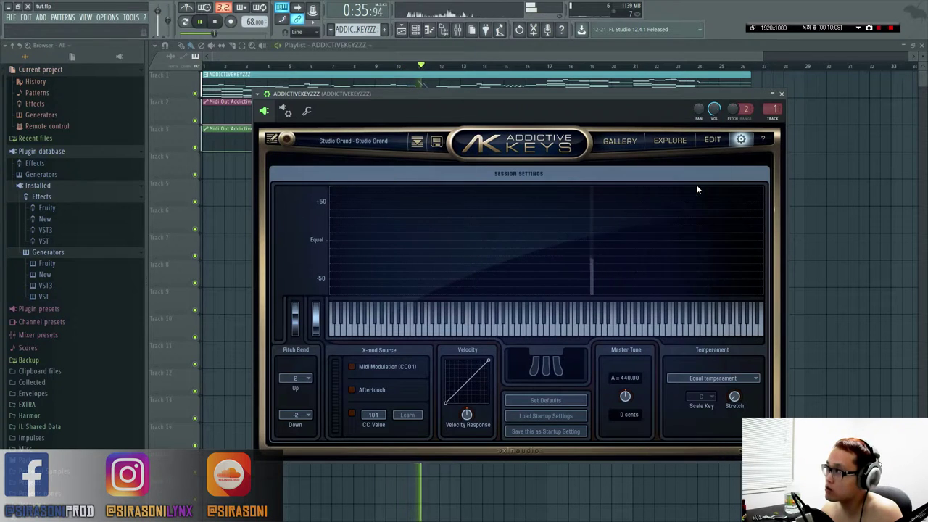
left_click(717, 377)
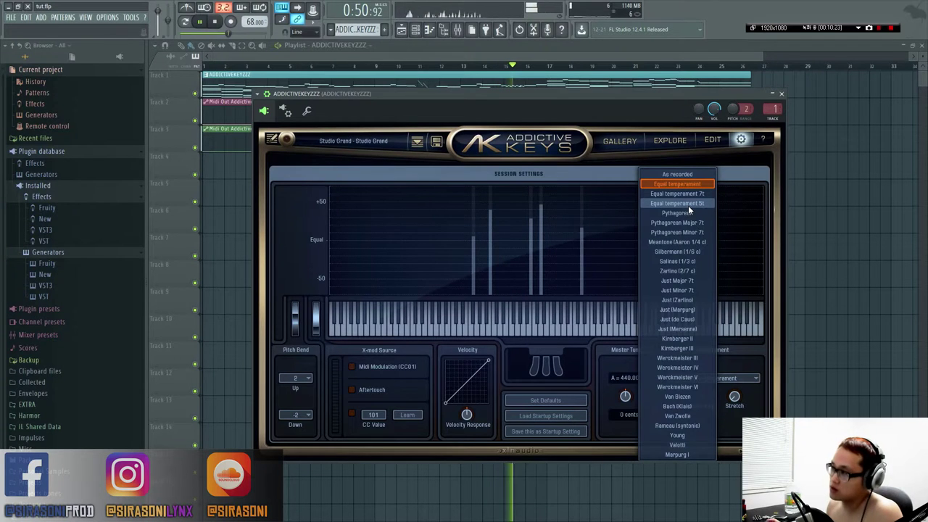
left_click(748, 366)
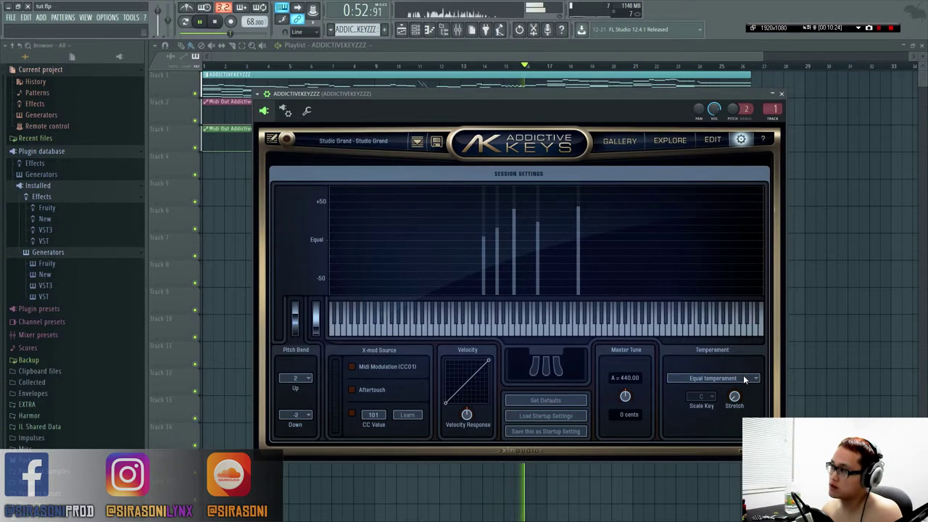
left_click(750, 378)
- Set the Studio Grand temperament back to As recorded, keeping A = 440.00 Hz
left_click(713, 174)
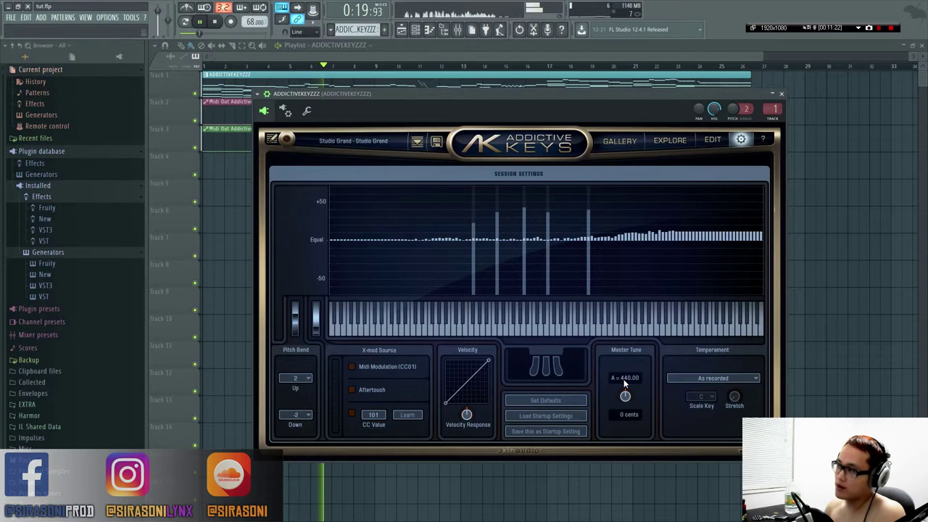
left_click(692, 380)
left_click(689, 376)
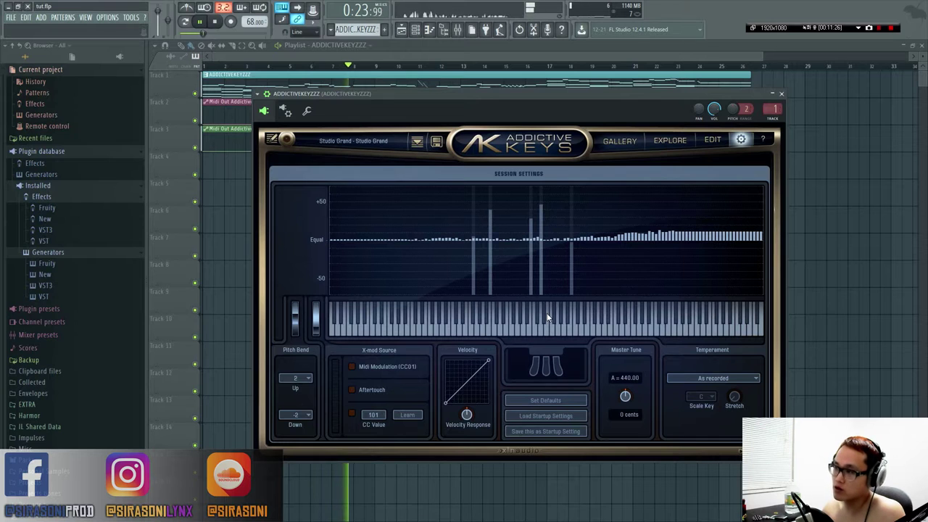
left_click_drag(498, 278, 558, 218)
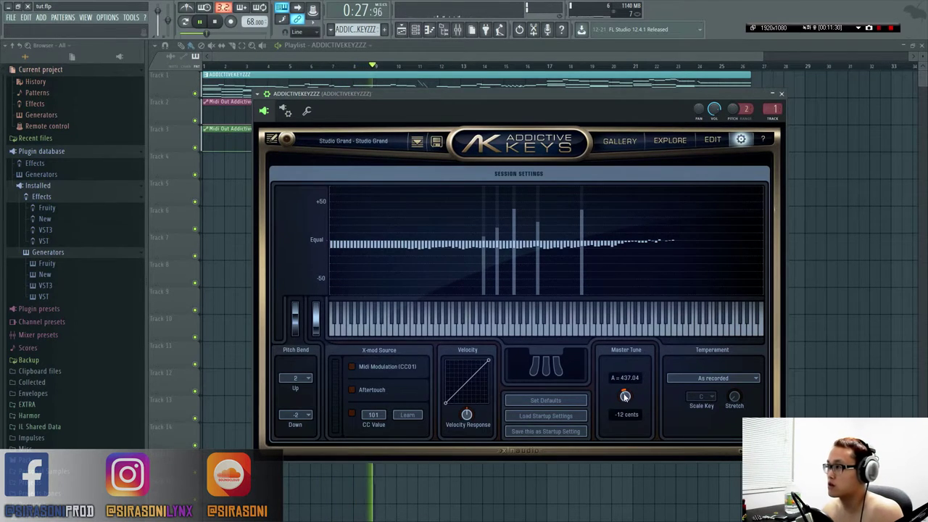
left_click_drag(558, 239, 668, 215)
left_click(709, 379)
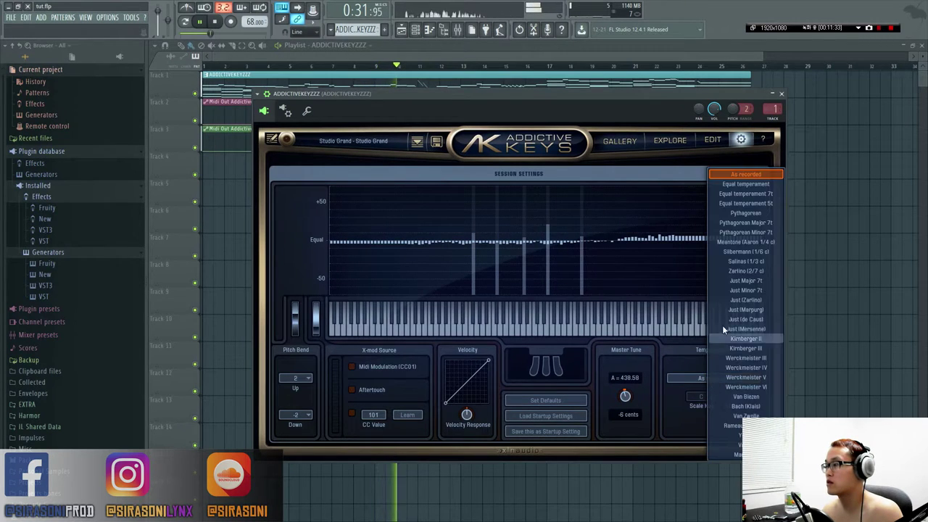
left_click(746, 252)
left_click_drag(573, 240, 564, 323)
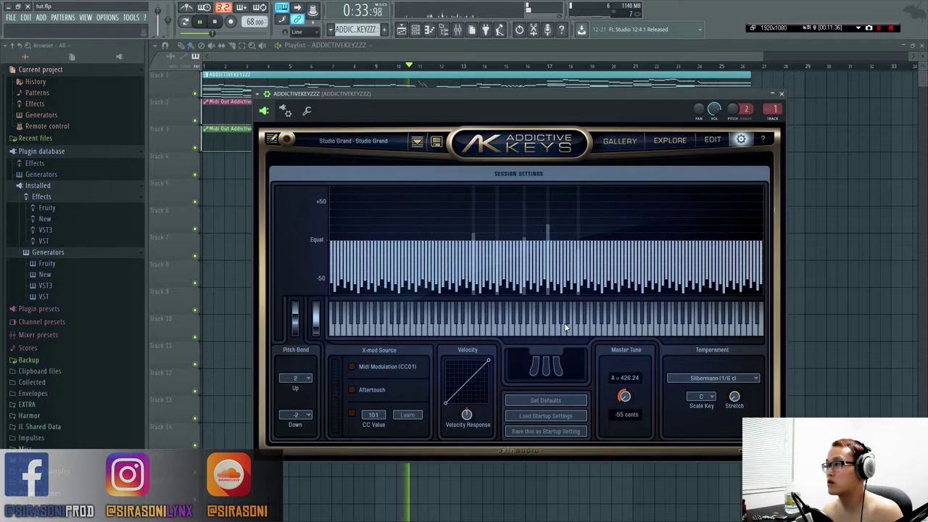
left_click_drag(617, 414, 622, 290)
left_click(685, 377)
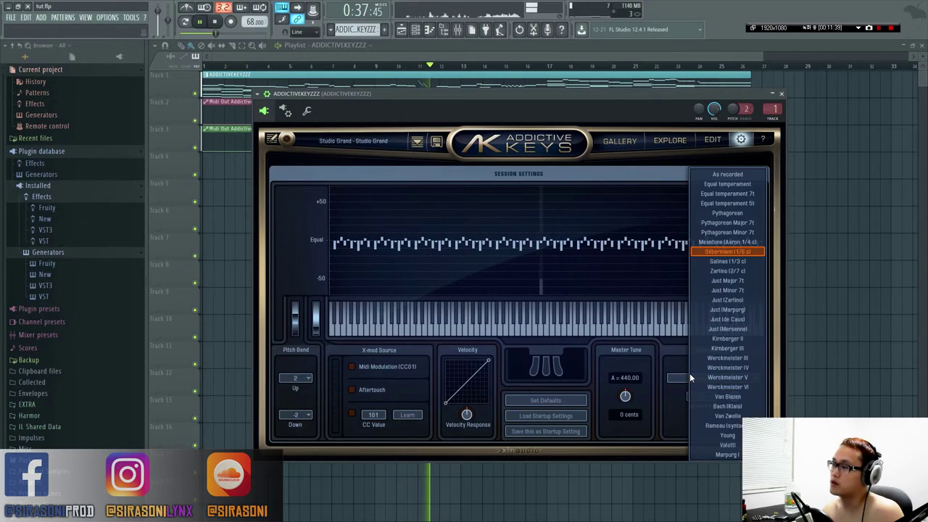
left_click(727, 175)
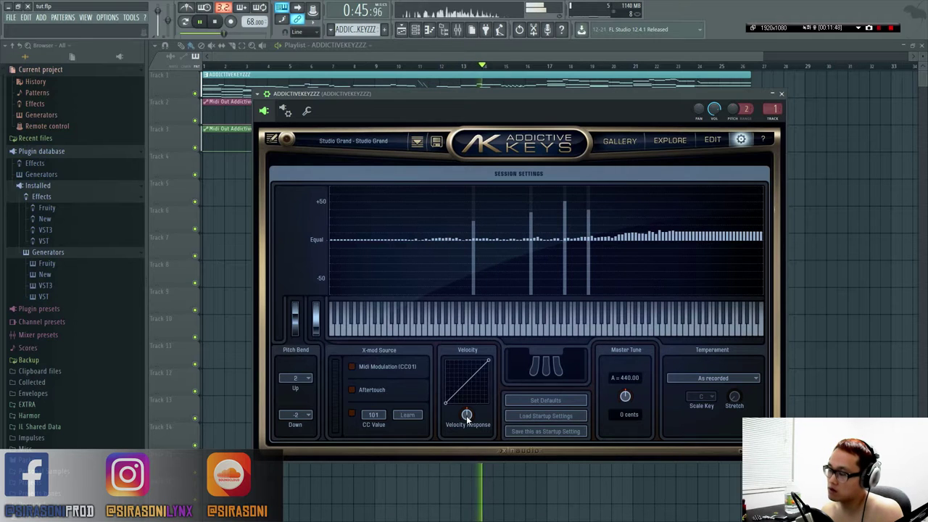
scroll(468, 413, "up", 3)
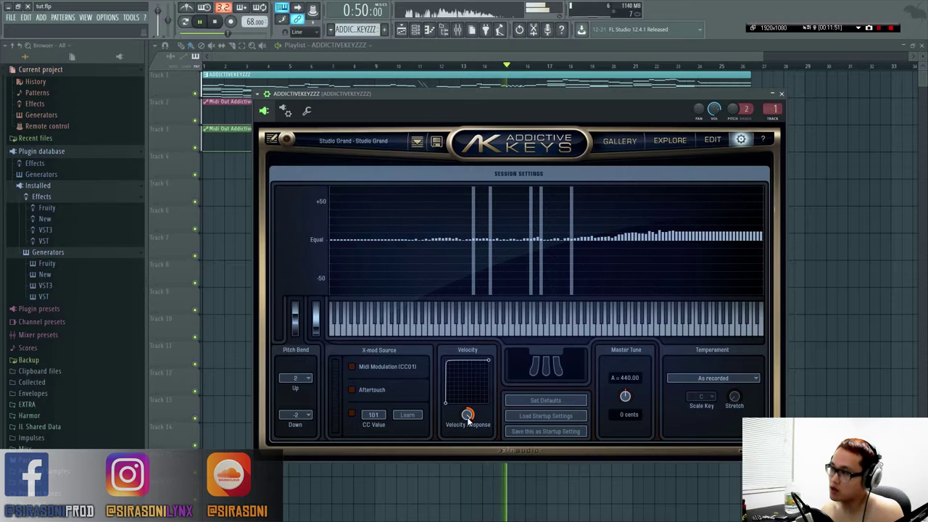
scroll(464, 414, "down", 5)
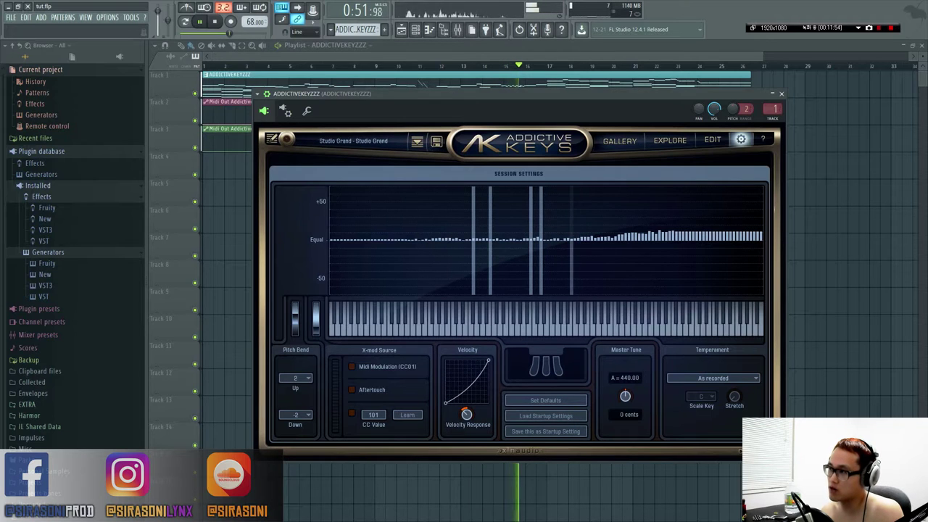
scroll(465, 413, "down", 4)
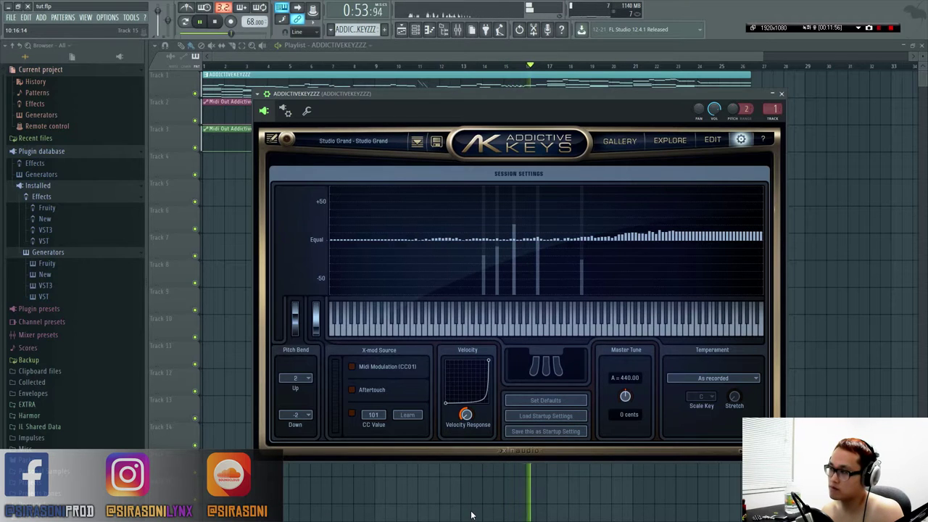
scroll(467, 415, "up", 4)
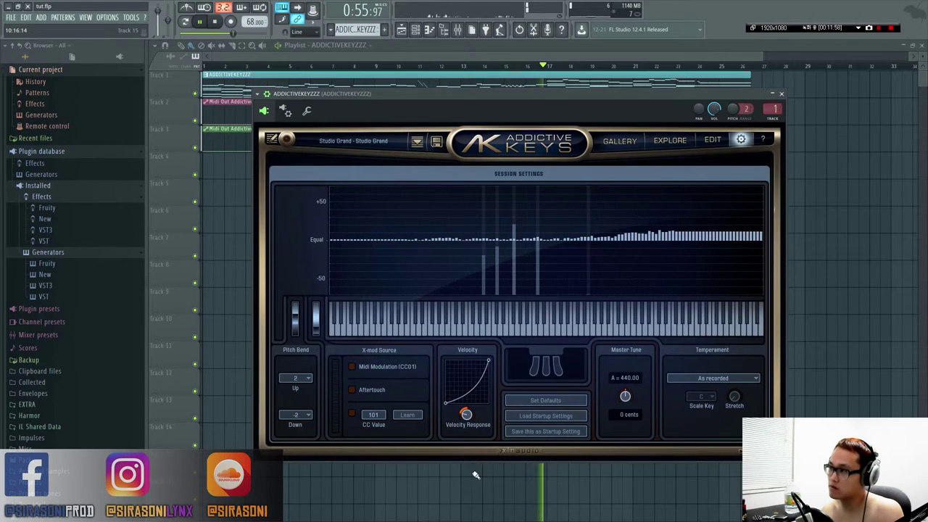
scroll(467, 416, "up", 2)
key("space")
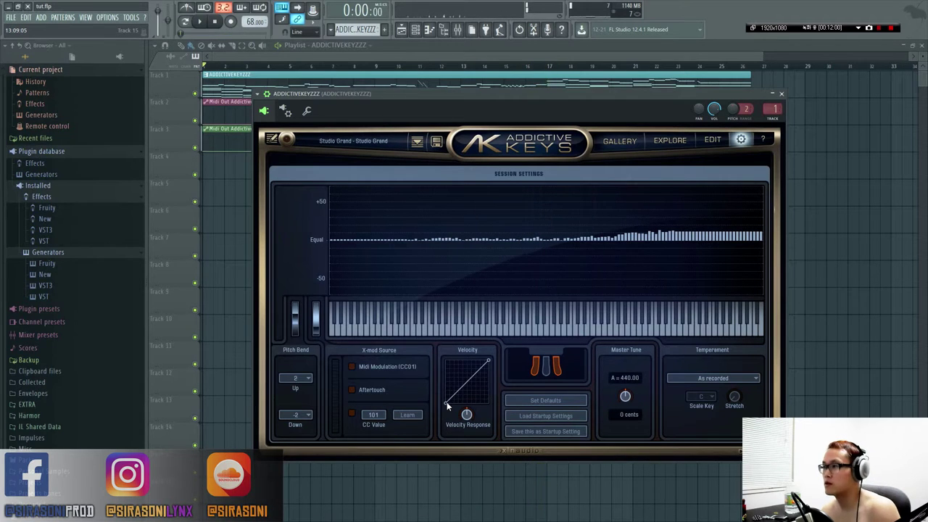
key("space")
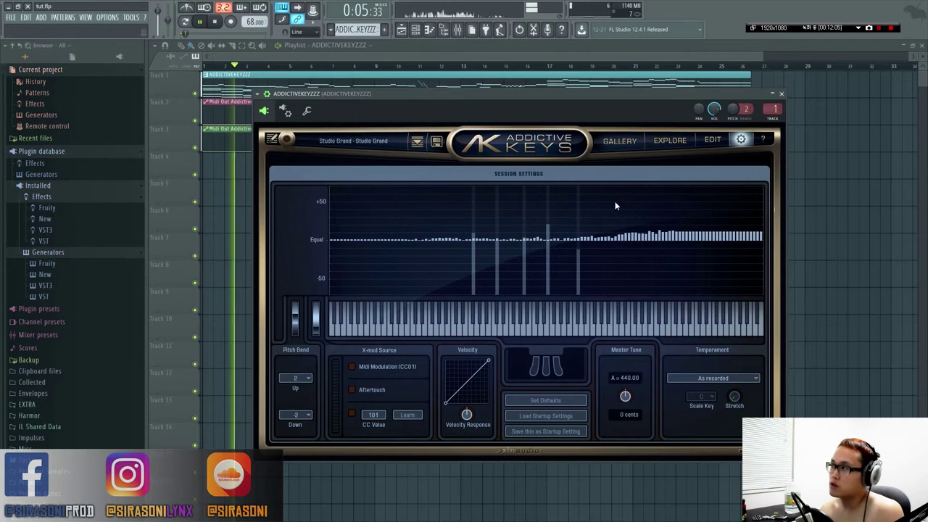
- Browse the Gallery, Explore and Edit pages, then return to Session Settings
left_click(641, 144)
left_click(668, 142)
left_click(711, 141)
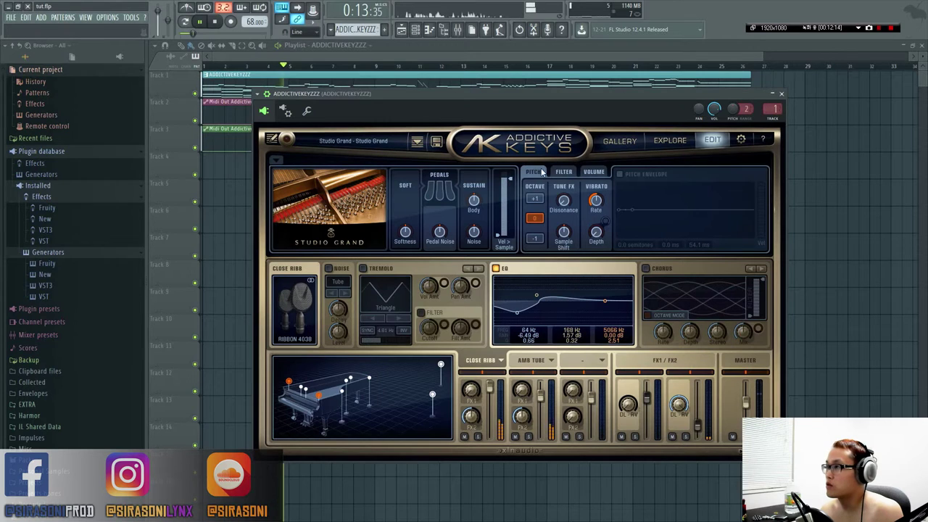
left_click(740, 140)
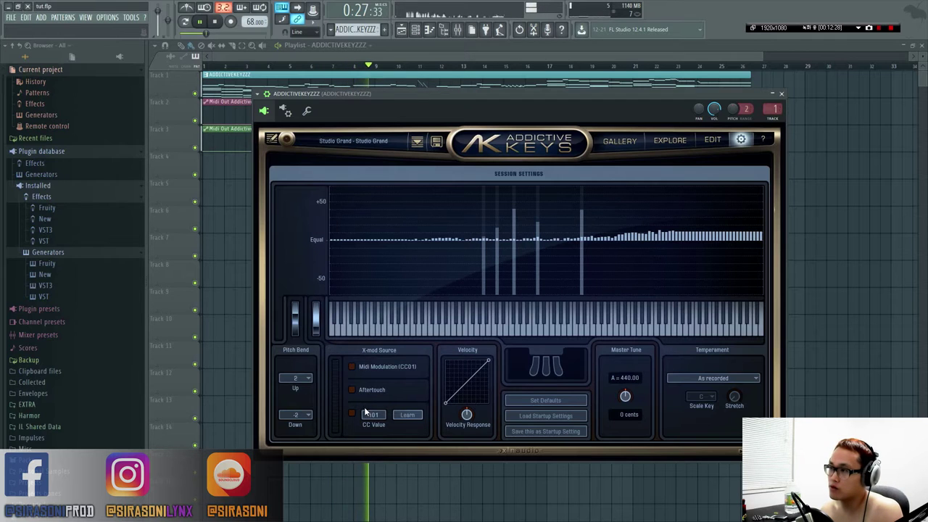
- Arm X-mod Source Learn and touch the Vibrato Depth knob on the Edit page
left_click(407, 415)
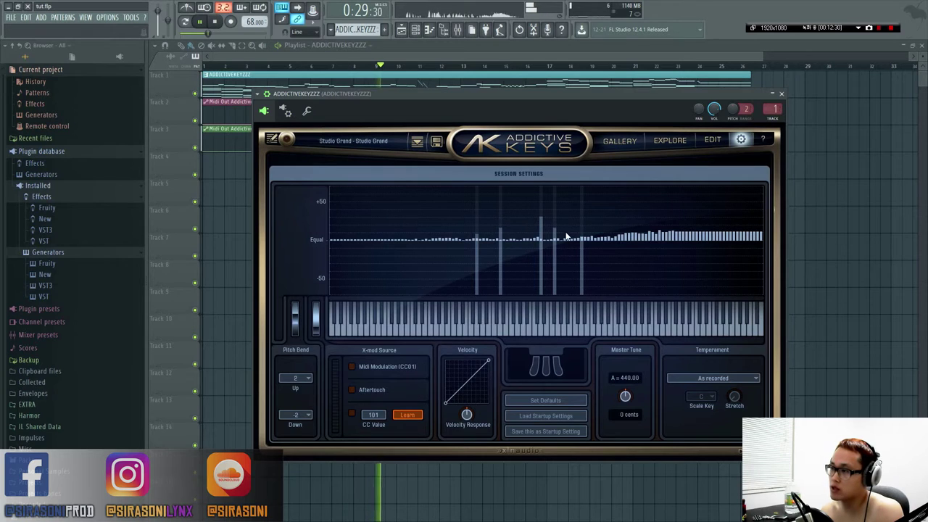
left_click(711, 141)
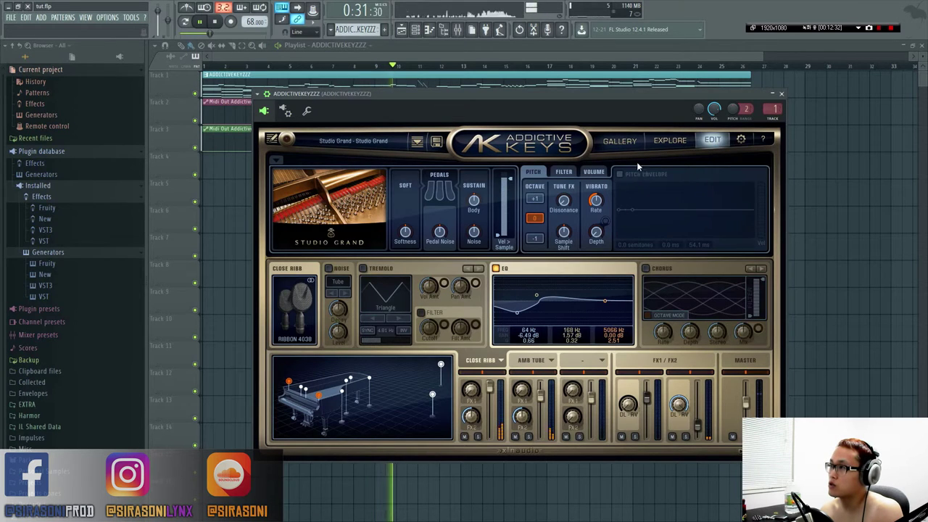
left_click(601, 228)
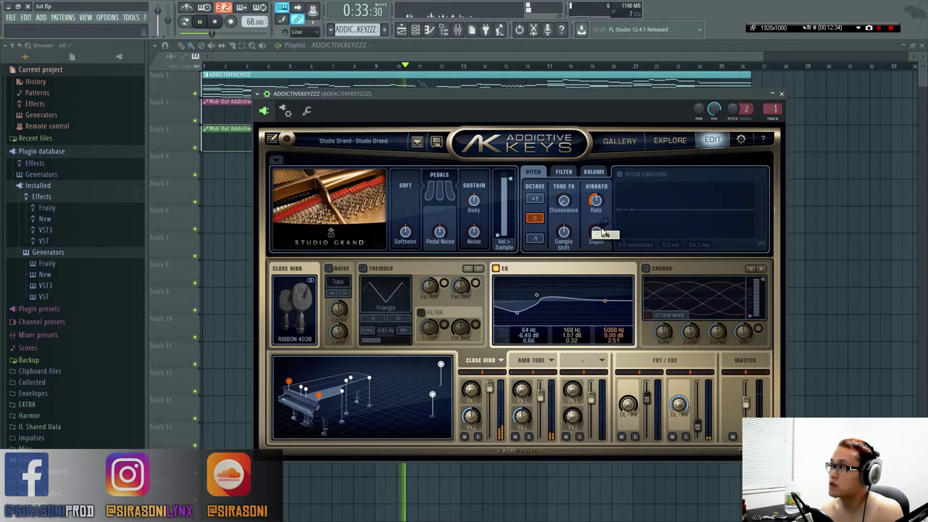
left_click(741, 140)
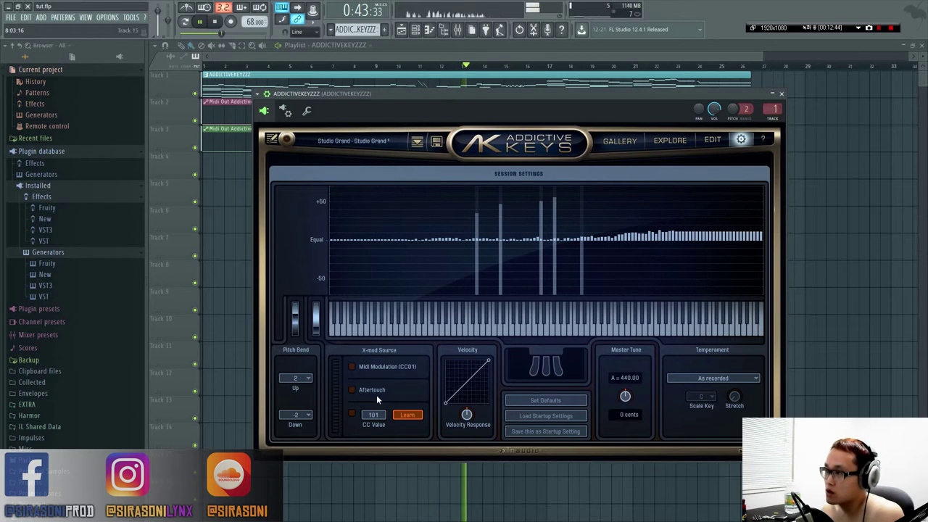
- Stop song playback
key("space")
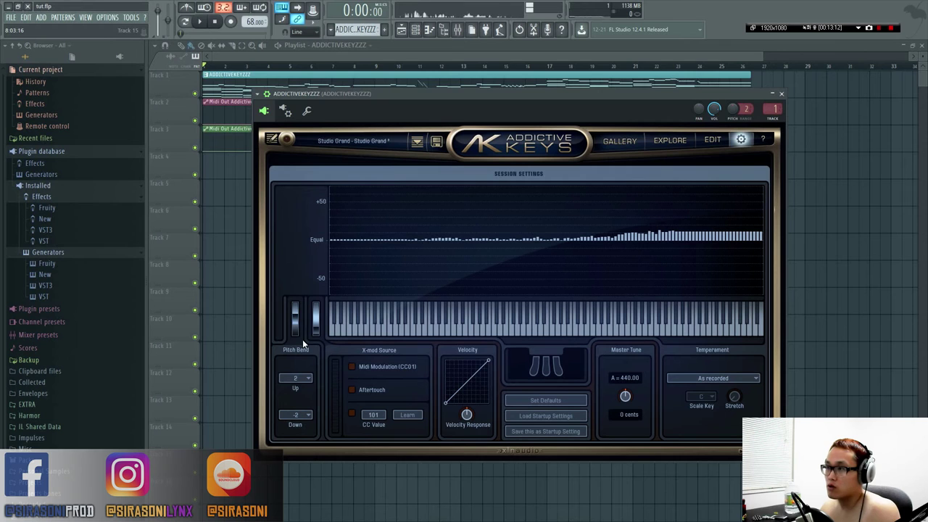
- During playback, set Pitch Bend Up to 12 after briefly trying -12
key("space")
left_click(309, 378)
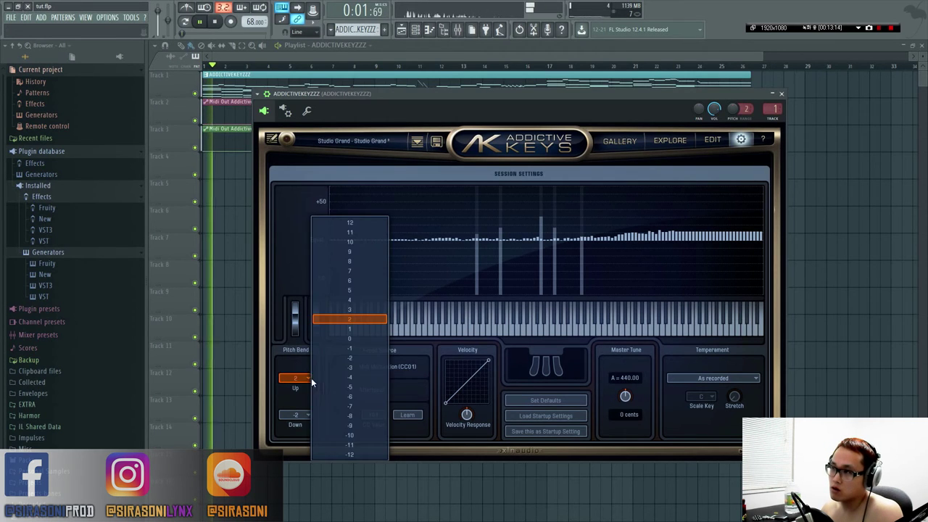
left_click(342, 455)
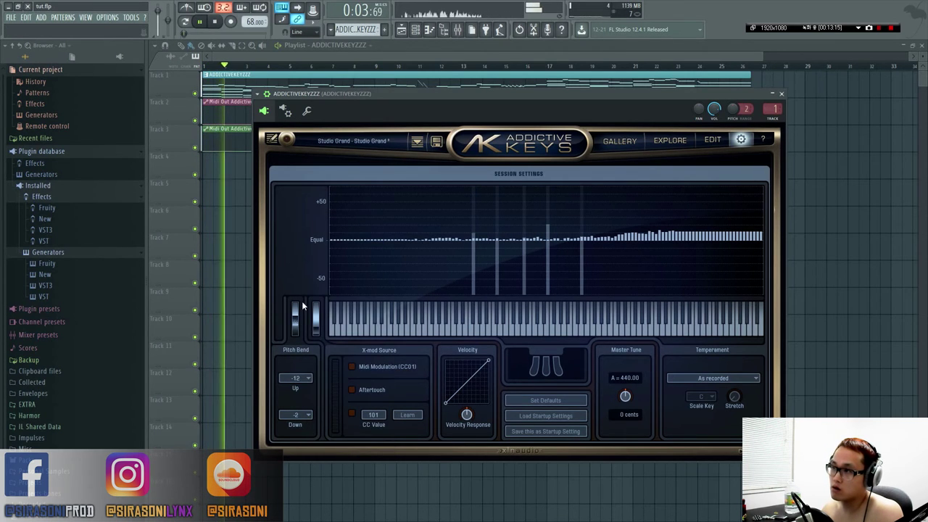
left_click(298, 378)
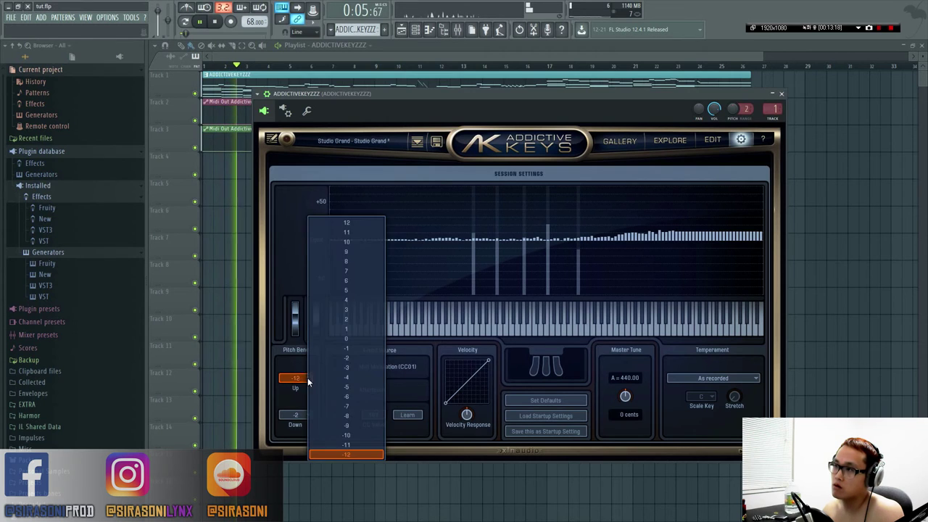
left_click(348, 229)
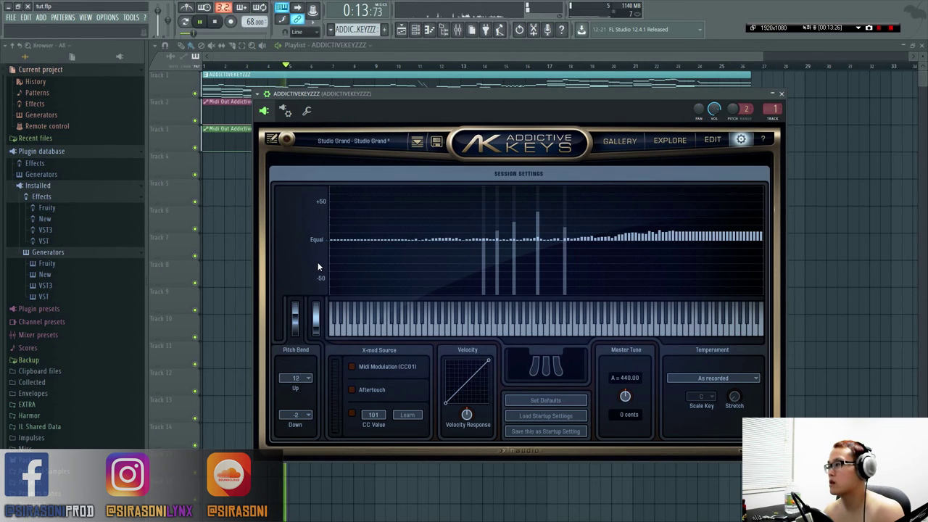
key("space")
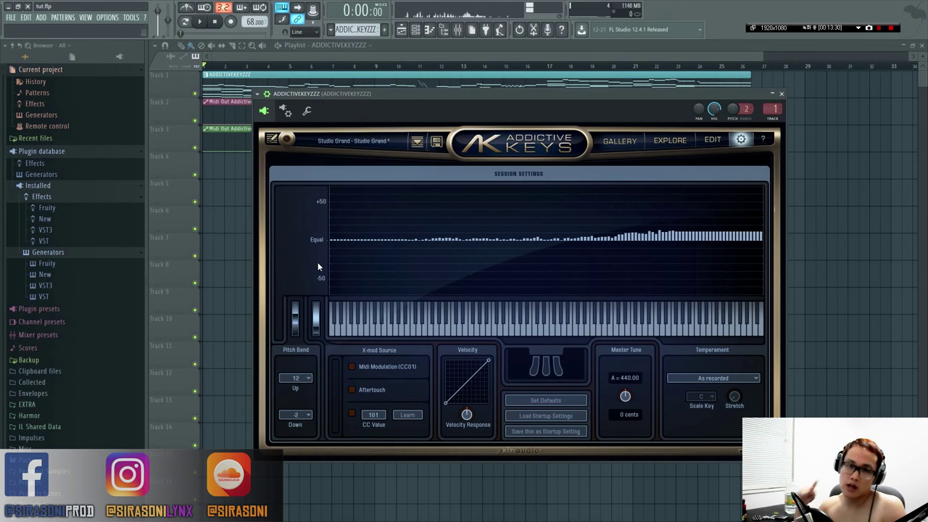
left_click(771, 138)
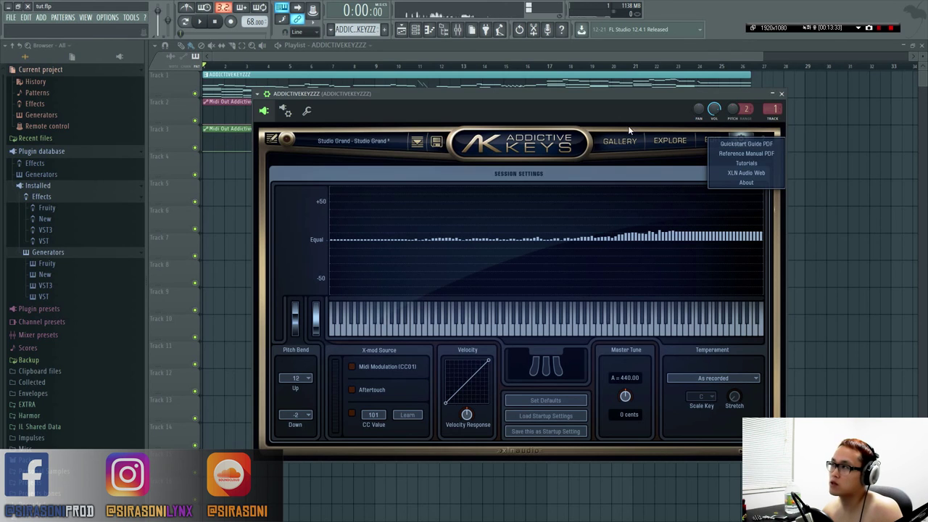
left_click_drag(632, 108, 636, 112)
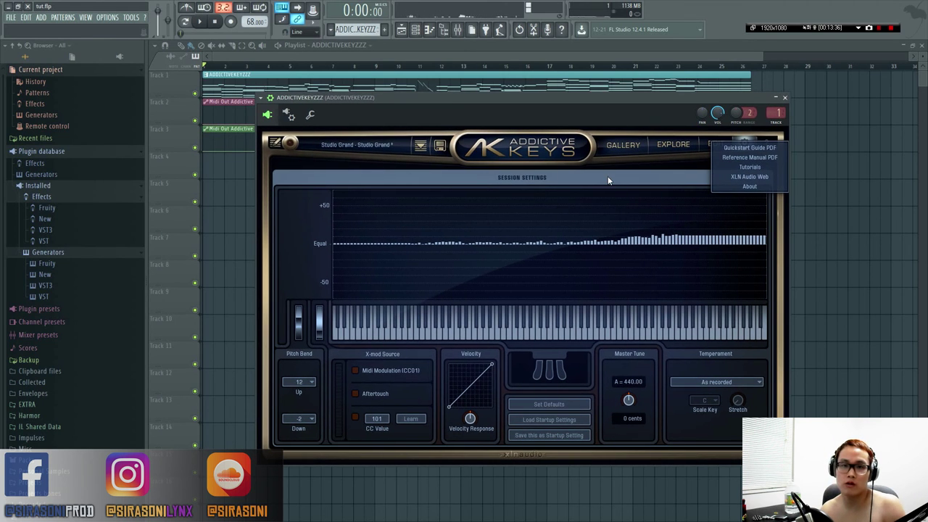
left_click(569, 269)
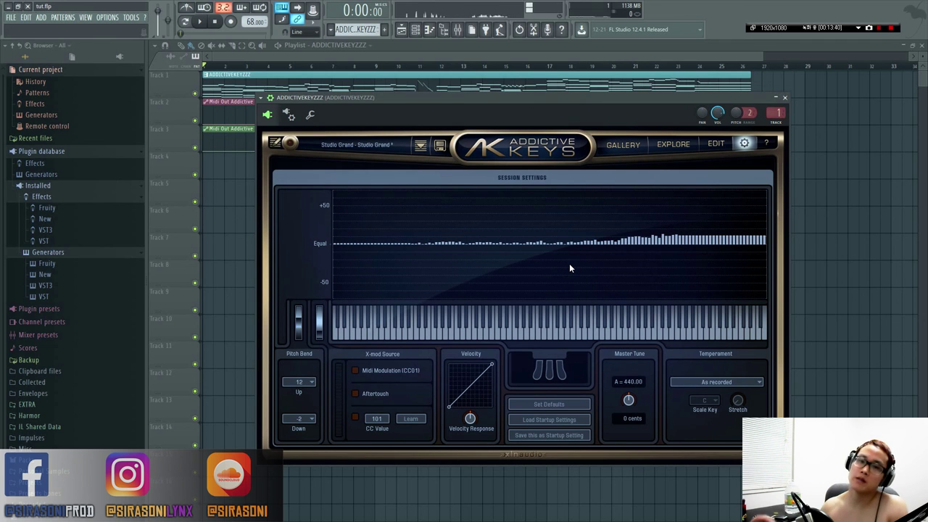